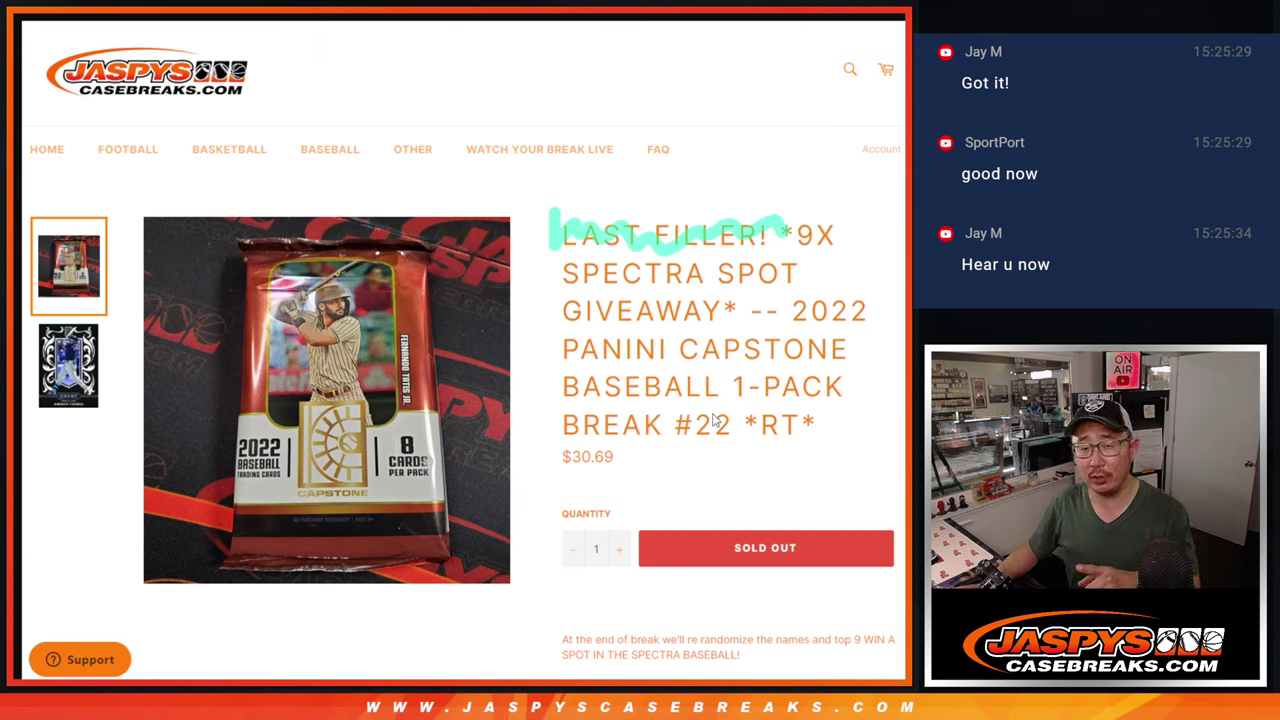
# Look over the entered break names in the names List Randomizer, then return to the product page.
pyautogui.hotkey('ctrl', 'Tab')
pyautogui.scroll(2, 450, 342)
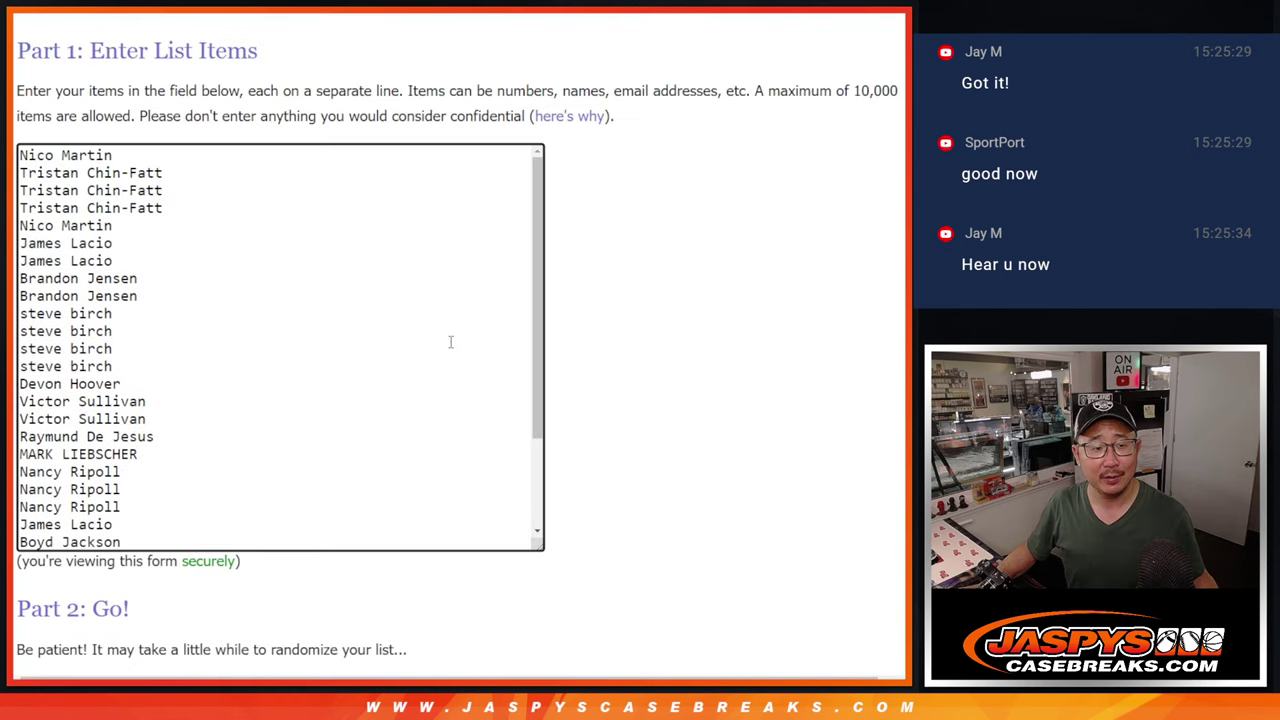
pyautogui.scroll(-2, 450, 342)
pyautogui.scroll(2, 450, 342)
pyautogui.scroll(-2, 450, 342)
pyautogui.scroll(2, 450, 342)
pyautogui.scroll(-2, 450, 342)
pyautogui.scroll(2, 450, 342)
pyautogui.scroll(-2, 450, 342)
pyautogui.hotkey('ctrl', 'Tab')
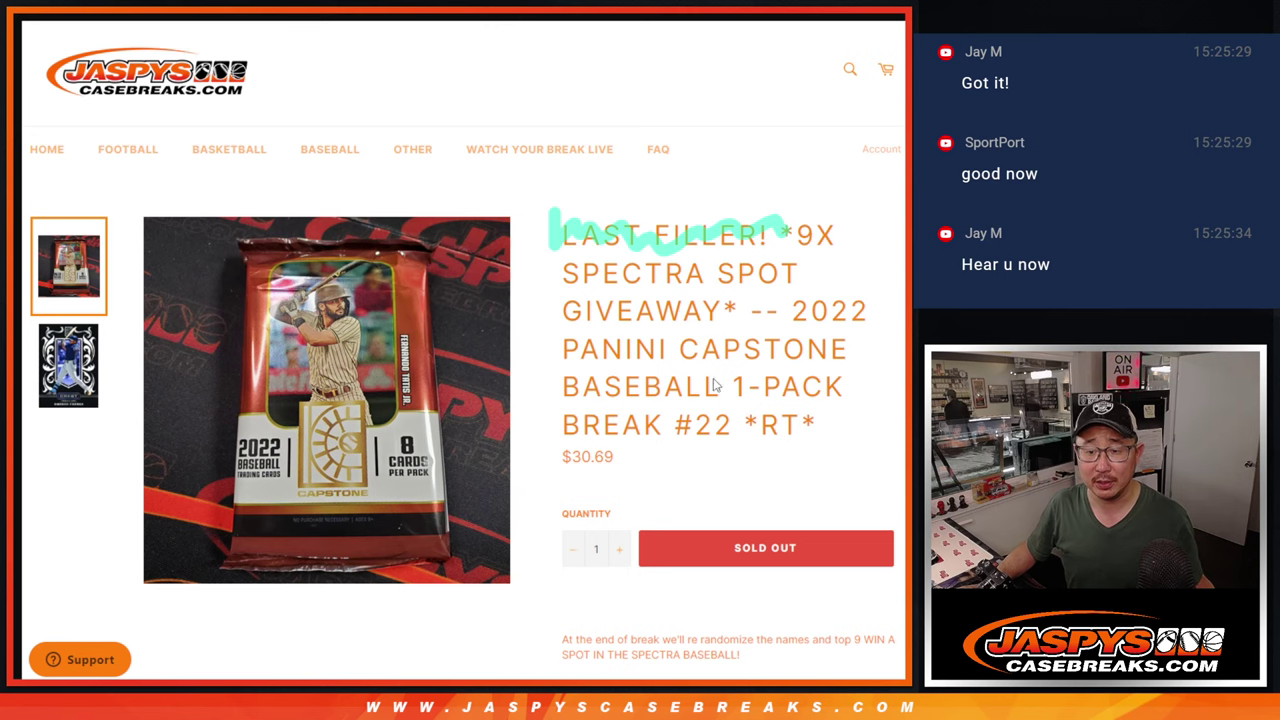
# Recheck the break names list, then bring up the MLB team List Randomizer.
pyautogui.hotkey('alt', 'Tab')
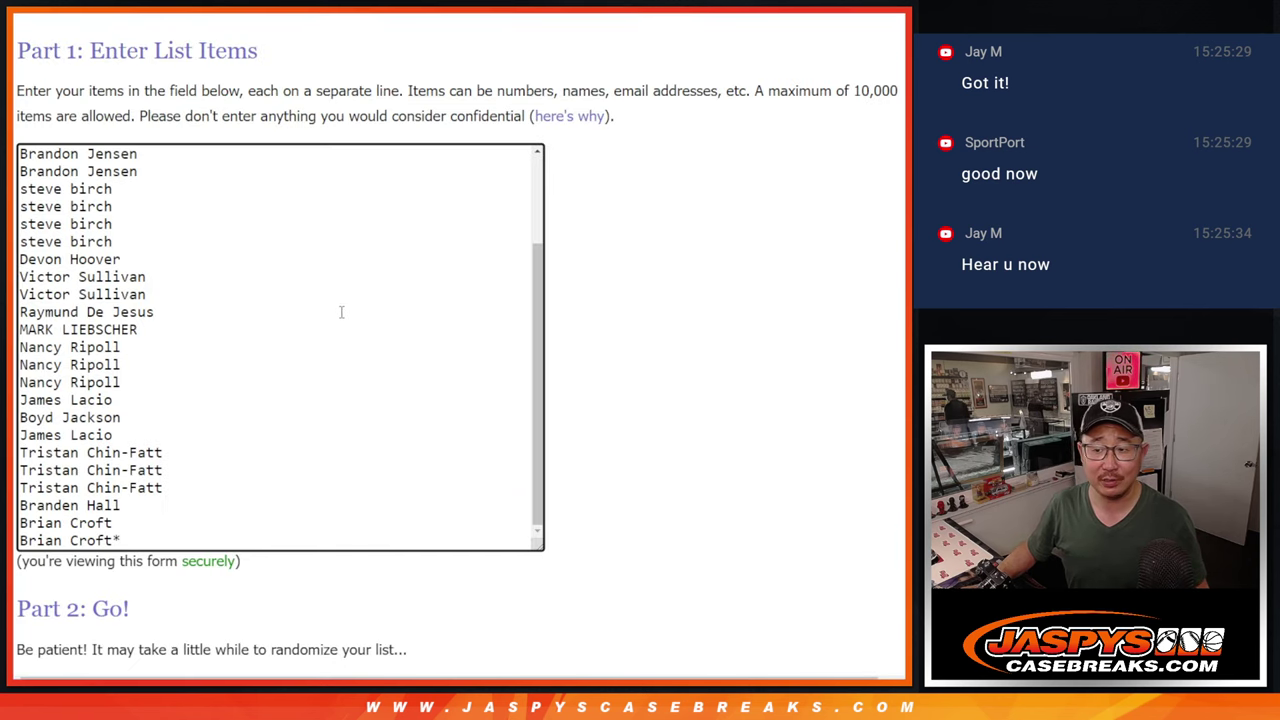
pyautogui.scroll(2, 341, 312)
pyautogui.scroll(-2, 341, 312)
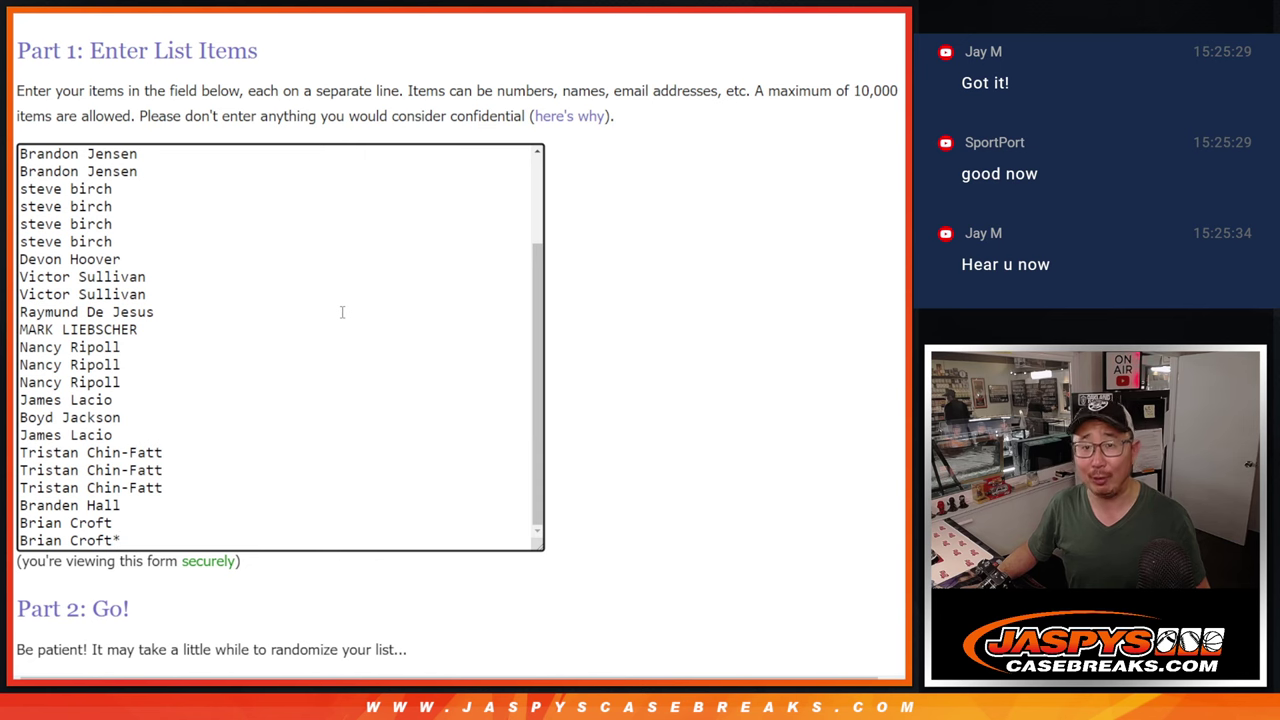
pyautogui.scroll(1, 346, 311)
pyautogui.scroll(-1, 346, 311)
pyautogui.scroll(2, 346, 311)
pyautogui.scroll(-2, 346, 311)
pyautogui.scroll(2, 346, 311)
pyautogui.scroll(-2, 346, 310)
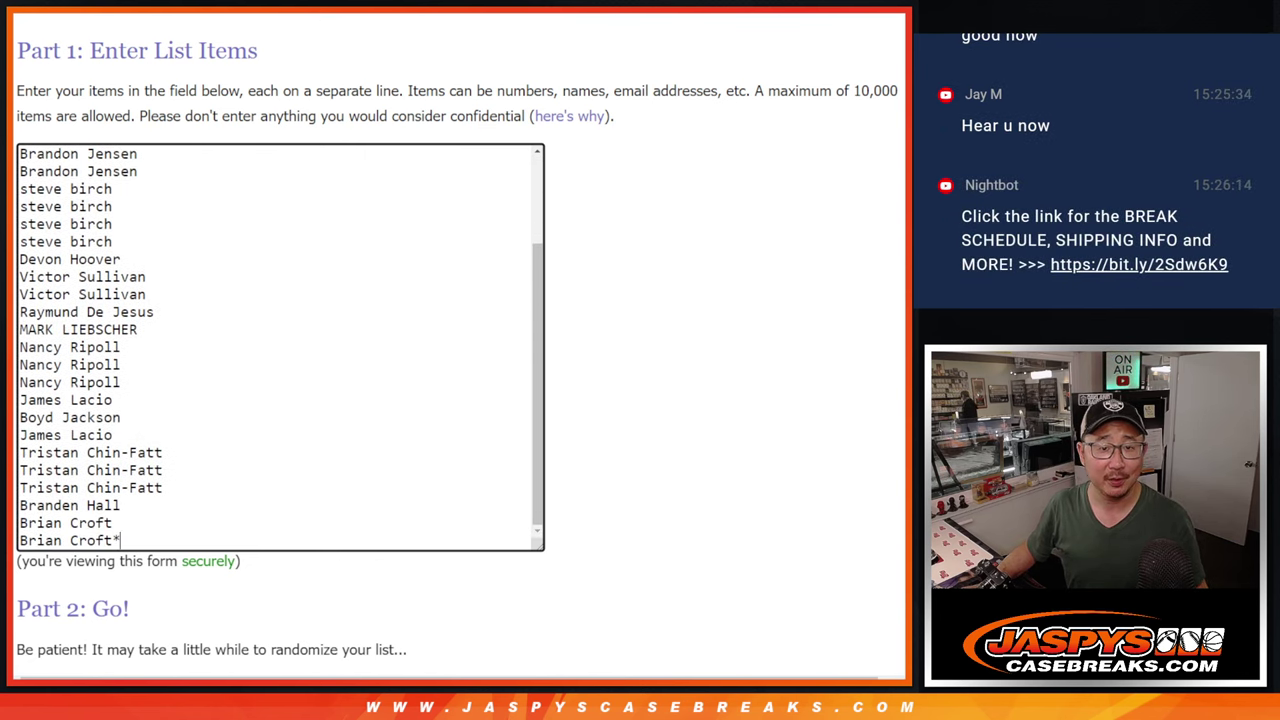
pyautogui.hotkey('ctrl', 'Tab')
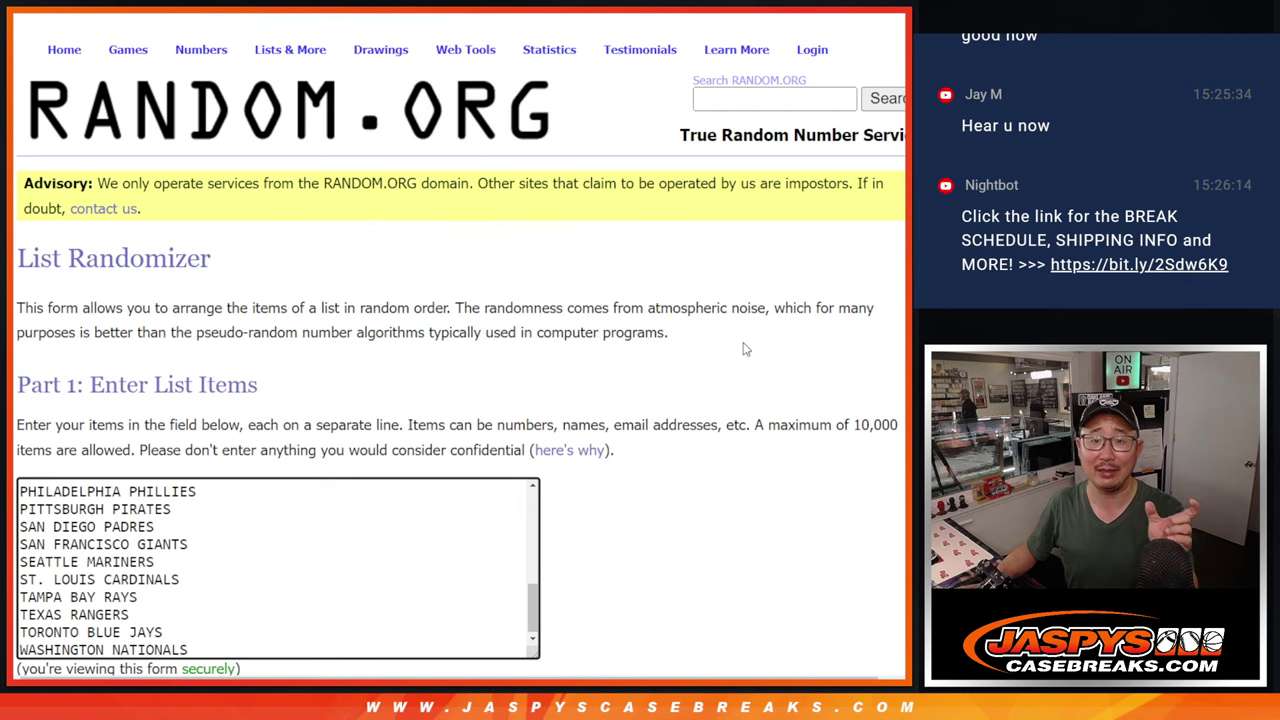
# Undo the accidental paste of names over the team list, restoring the MLB teams.
pyautogui.scroll(-1, 619, 368)
pyautogui.scroll(-2, 619, 368)
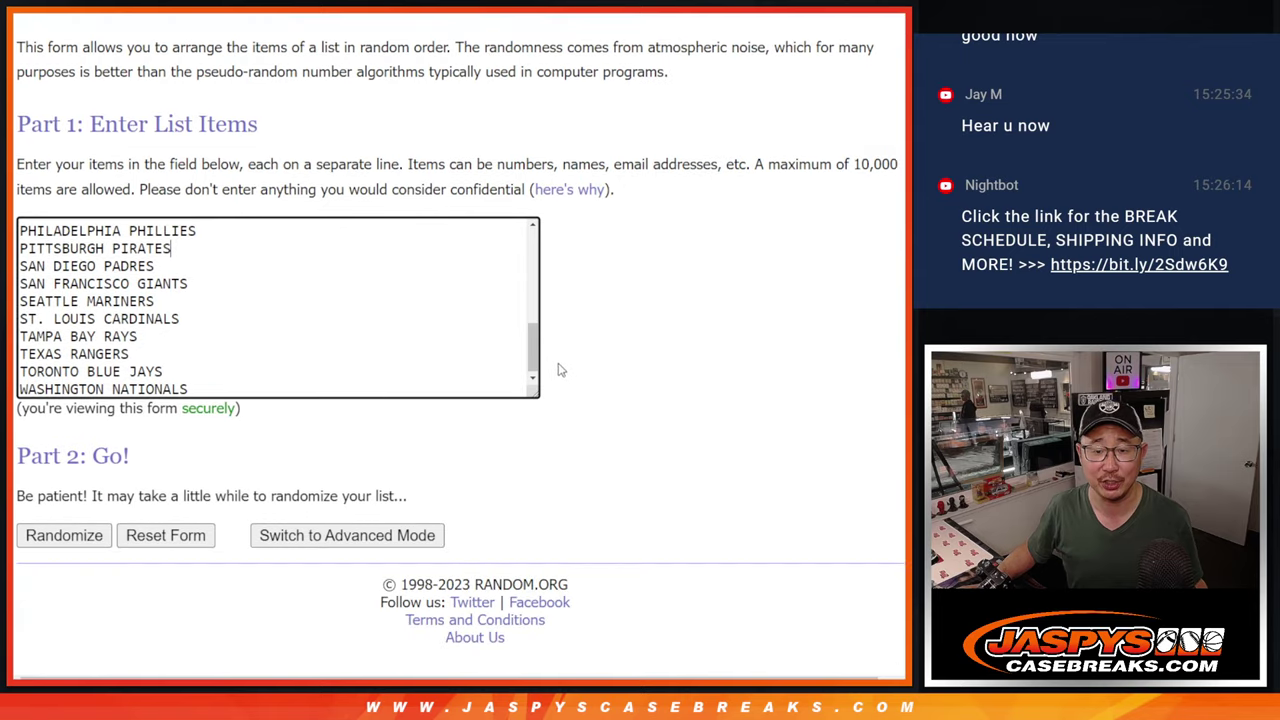
pyautogui.moveTo(535, 362); pyautogui.dragTo(480, 158)
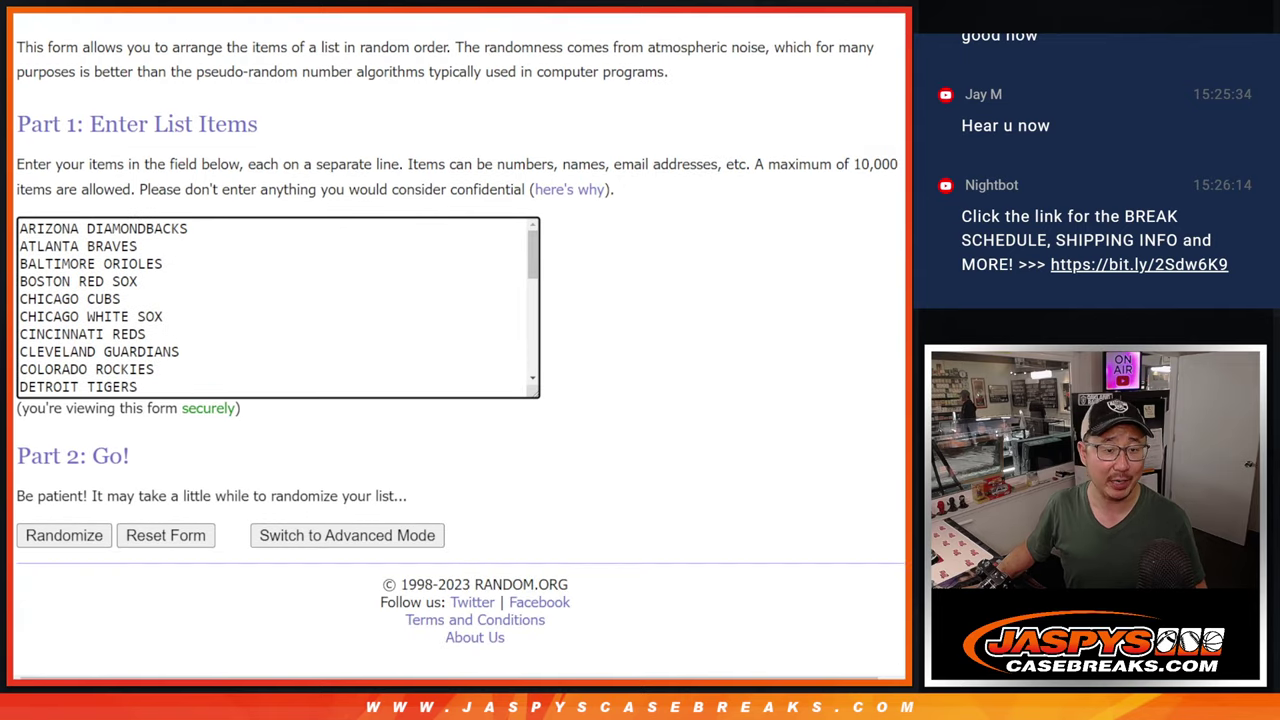
pyautogui.hotkey('ctrl', 'a')
pyautogui.hotkey('ctrl', 'v')
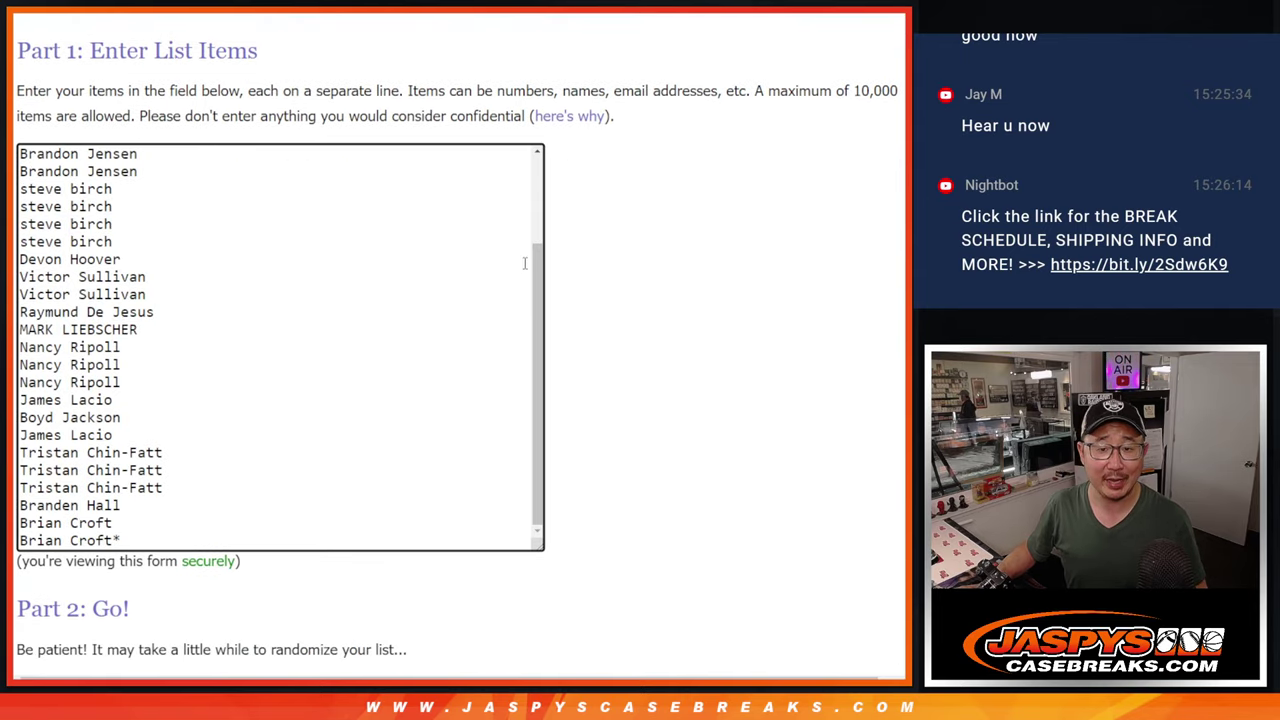
pyautogui.moveTo(537, 340); pyautogui.dragTo(551, 363)
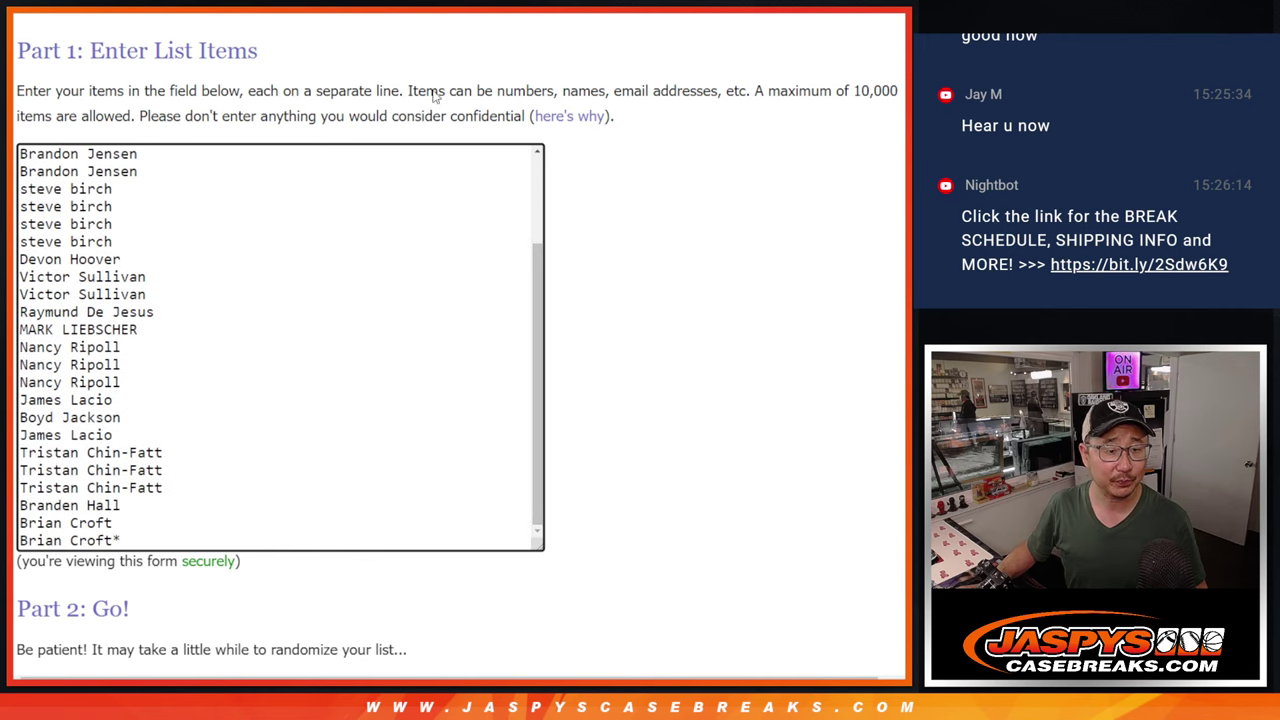
pyautogui.hotkey('ctrl', 'z')
# Roll two dice on the Dice Roller, getting a 2 and a 1.
pyautogui.moveTo(533, 250); pyautogui.dragTo(540, 371)
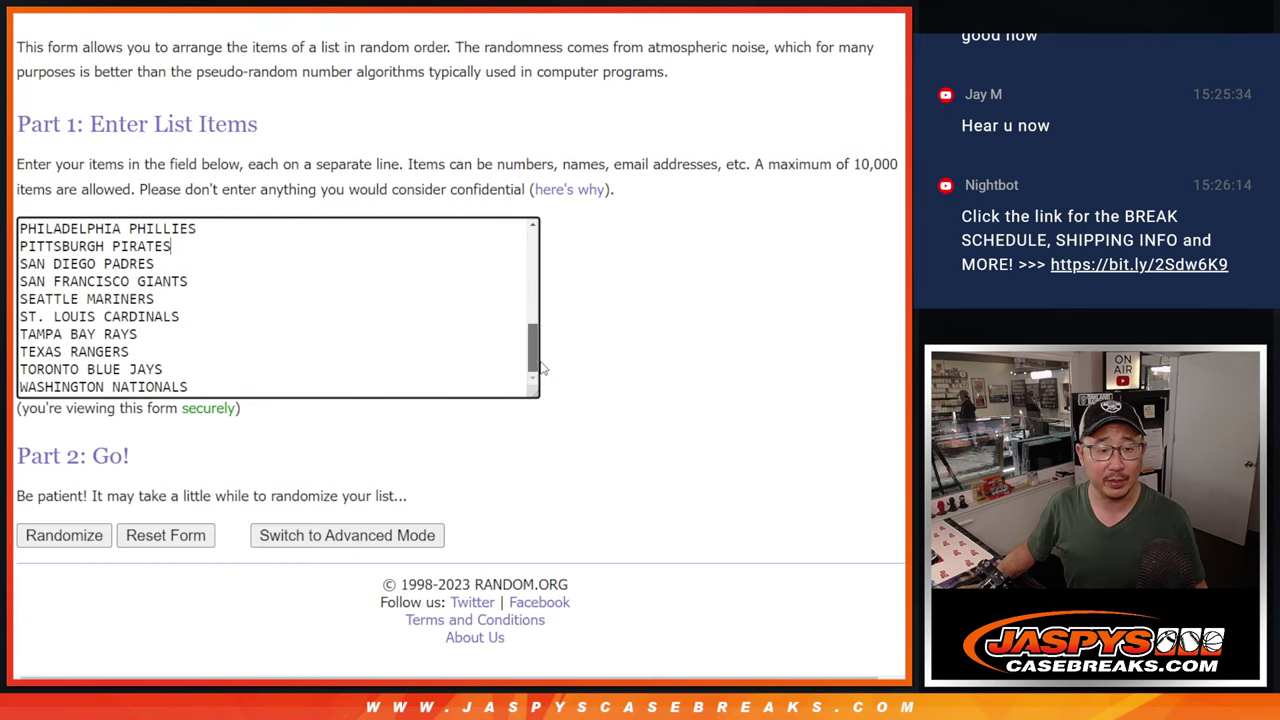
pyautogui.hotkey('alt', 'Left')
pyautogui.click(57, 409)
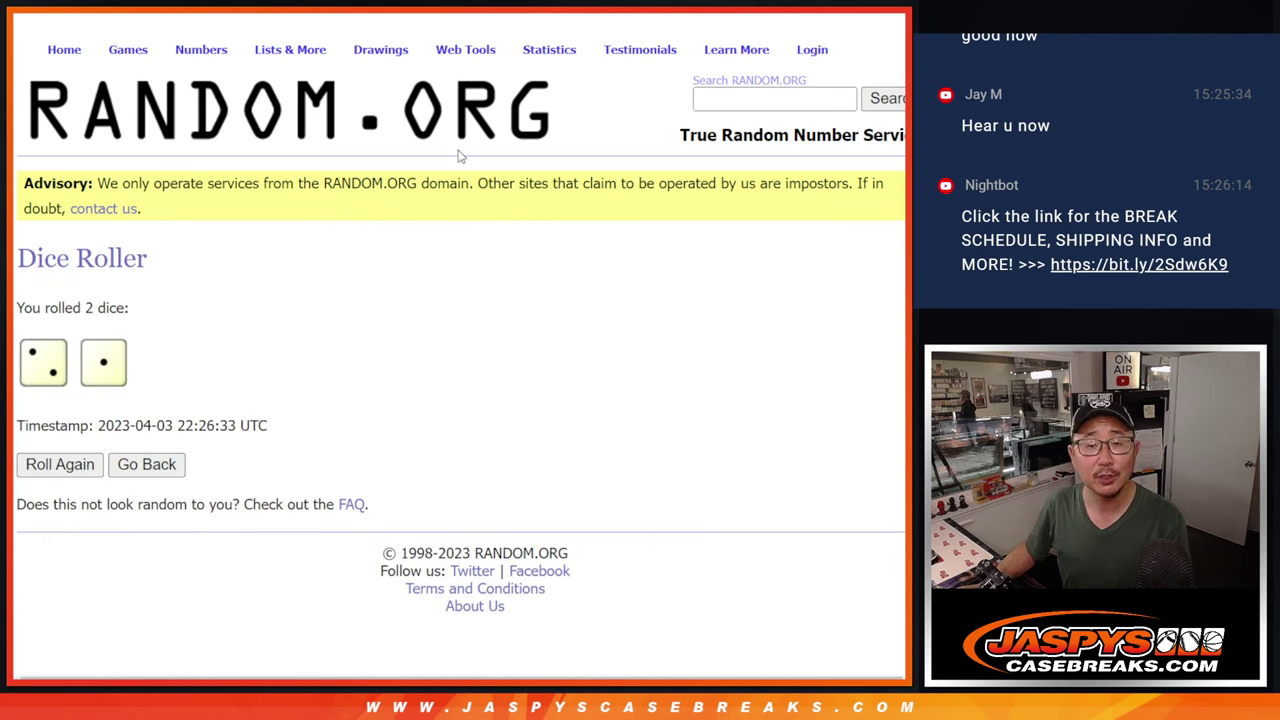
# Randomize the break names three times and select all 30 shuffled names.
pyautogui.hotkey('alt', 'Left')
pyautogui.scroll(-2, 170, 487)
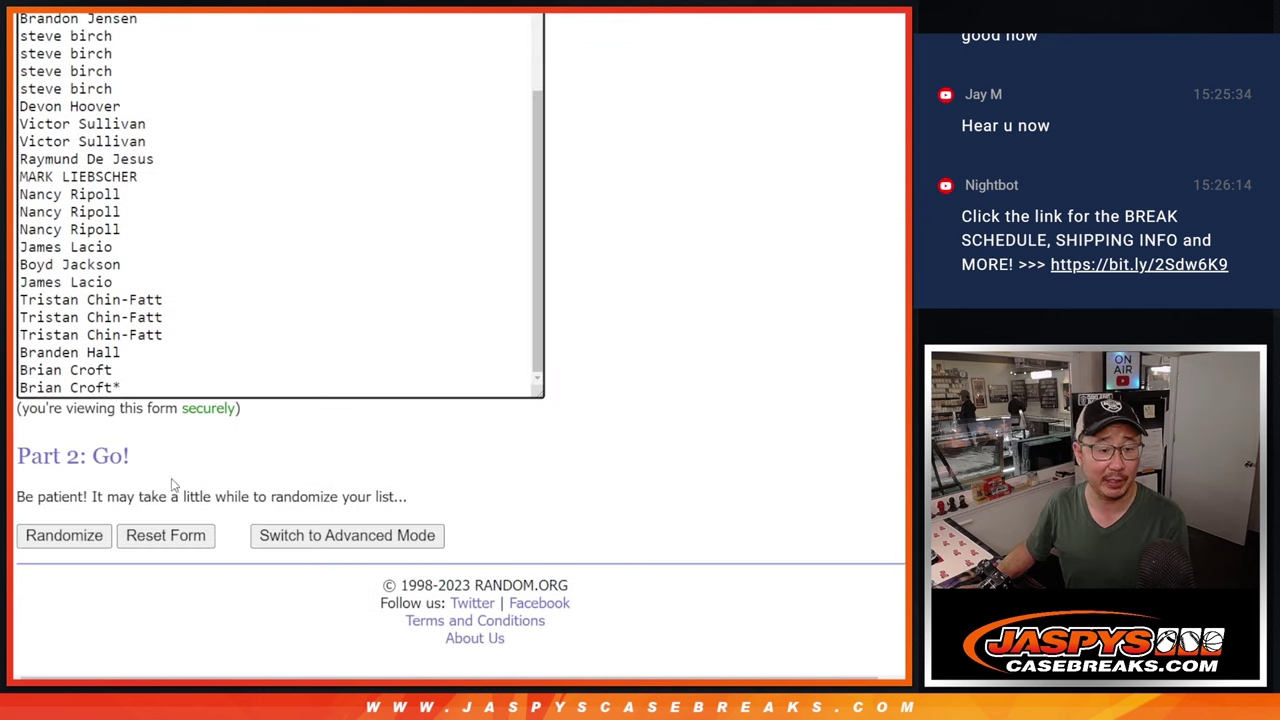
pyautogui.click(38, 535)
pyautogui.scroll(-5, 34, 535)
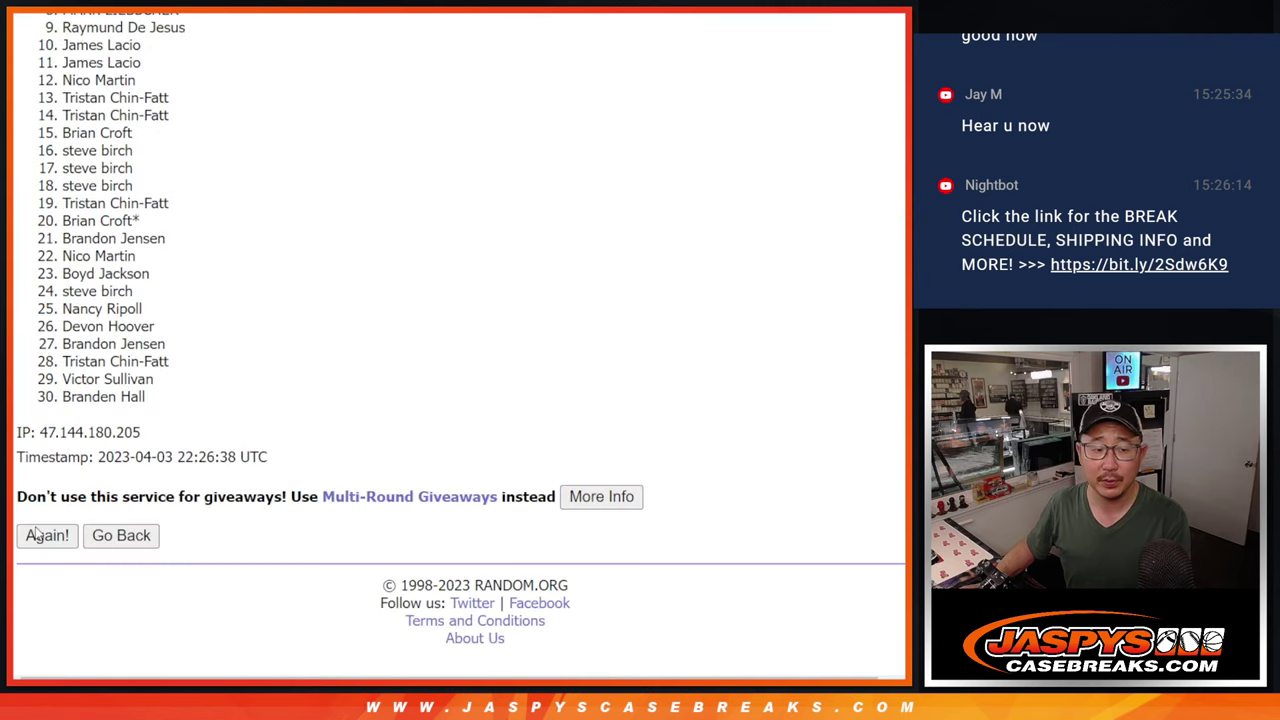
pyautogui.click(35, 535)
pyautogui.click(40, 535)
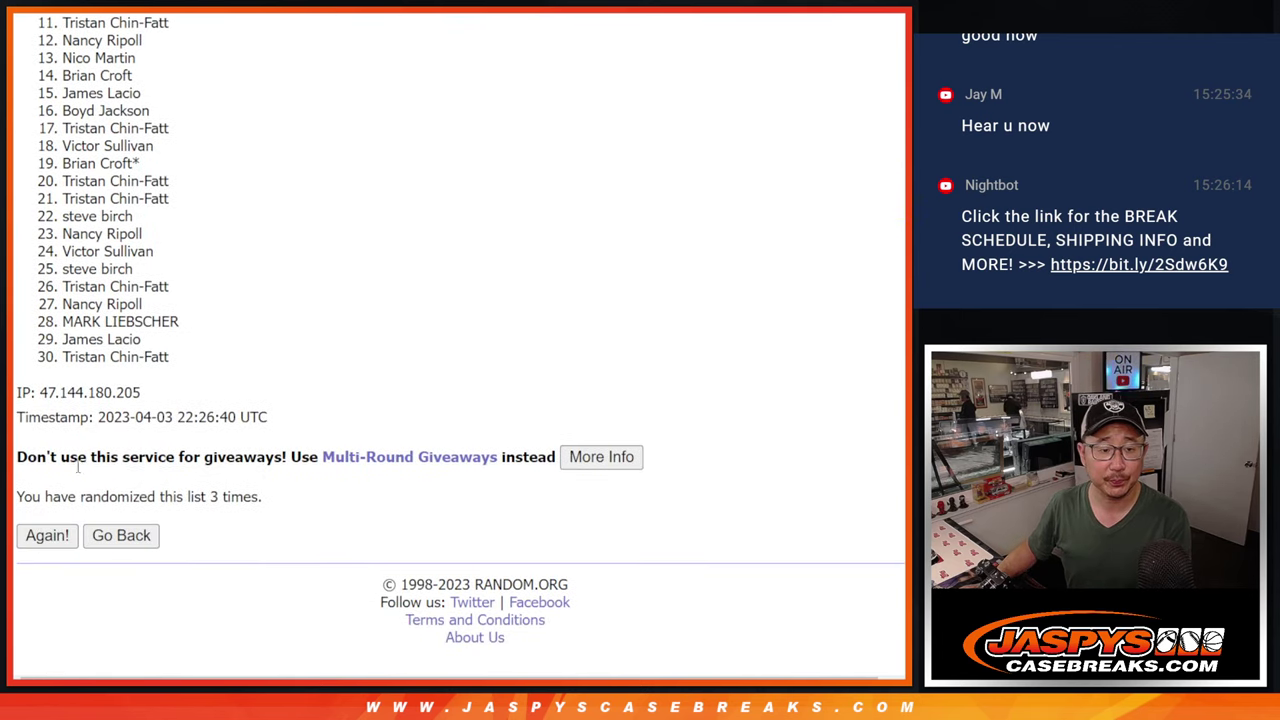
pyautogui.scroll(2, 110, 420)
pyautogui.moveTo(64, 150); pyautogui.dragTo(140, 343)
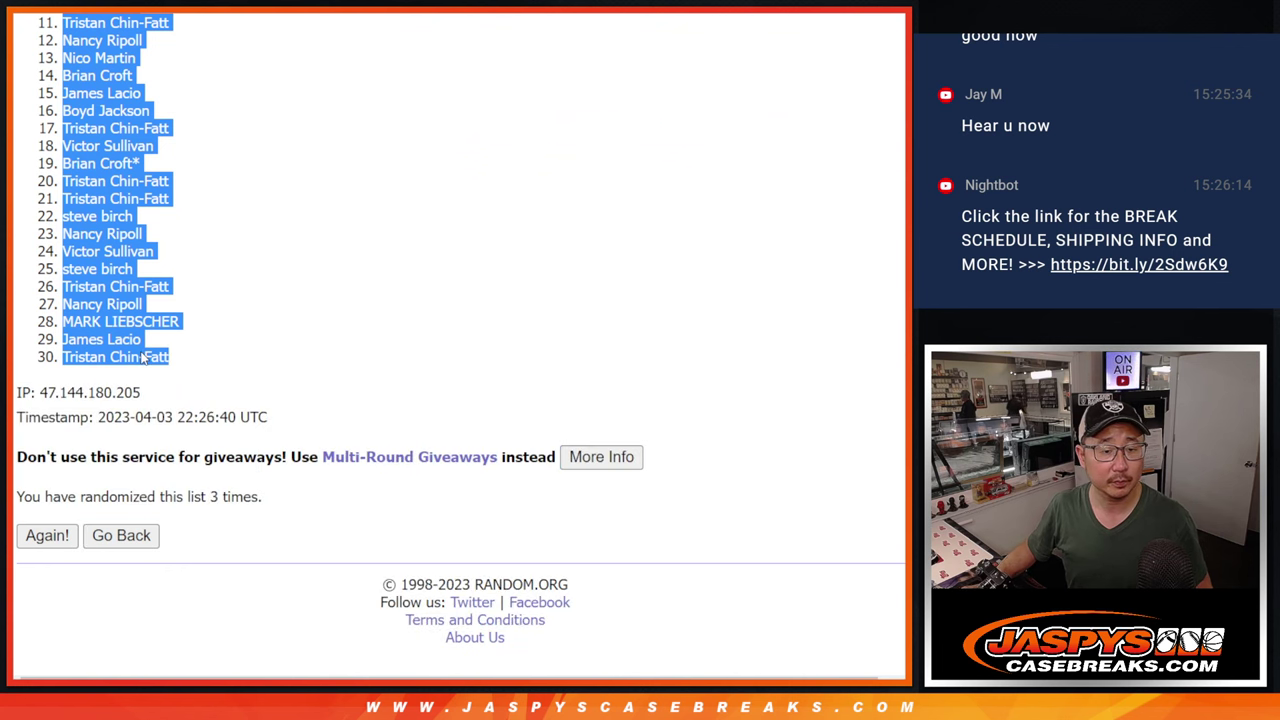
# Paste the shuffled names into column A of the break spreadsheet.
pyautogui.hotkey('alt', 'Tab')
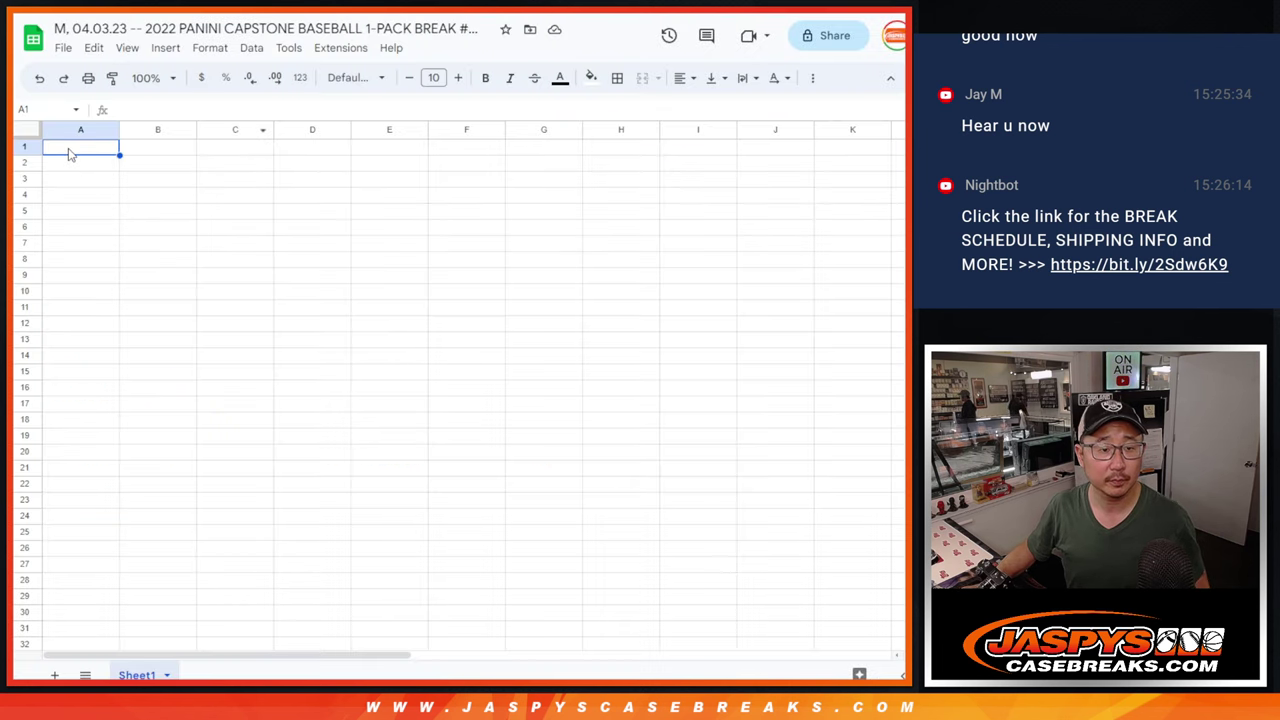
pyautogui.hotkey('alt', 'Tab')
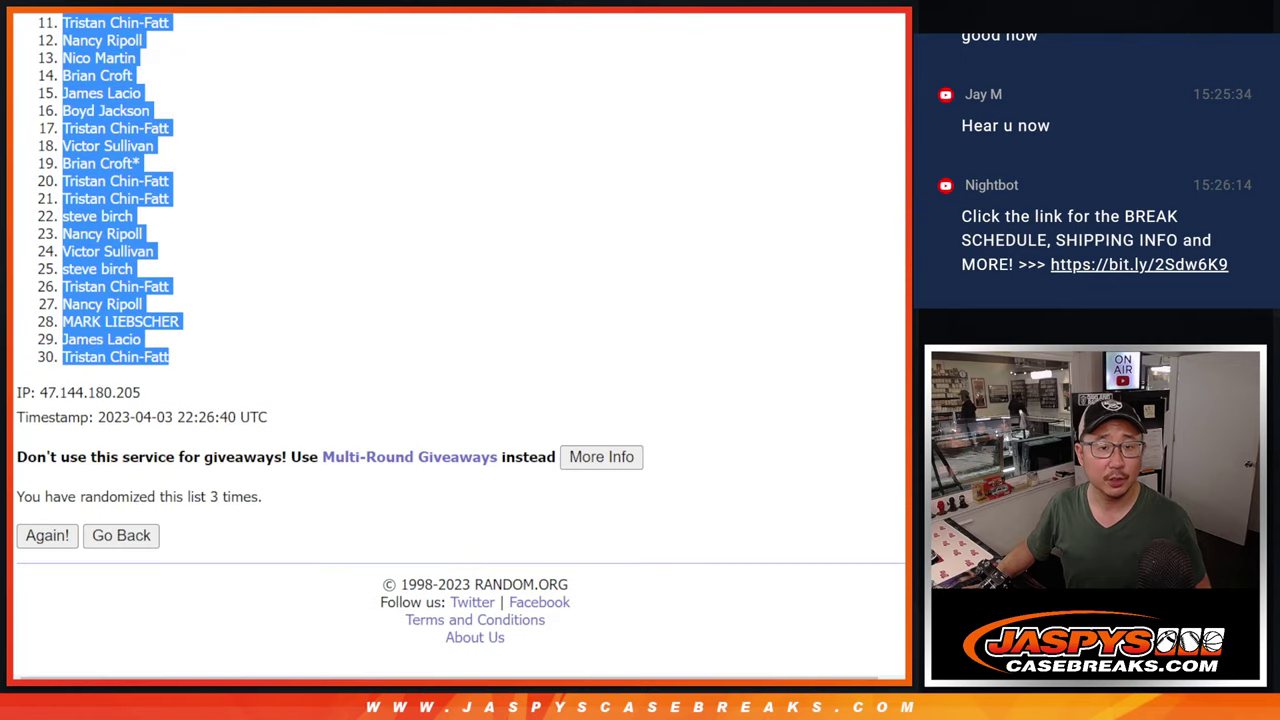
pyautogui.hotkey('alt', 'Tab')
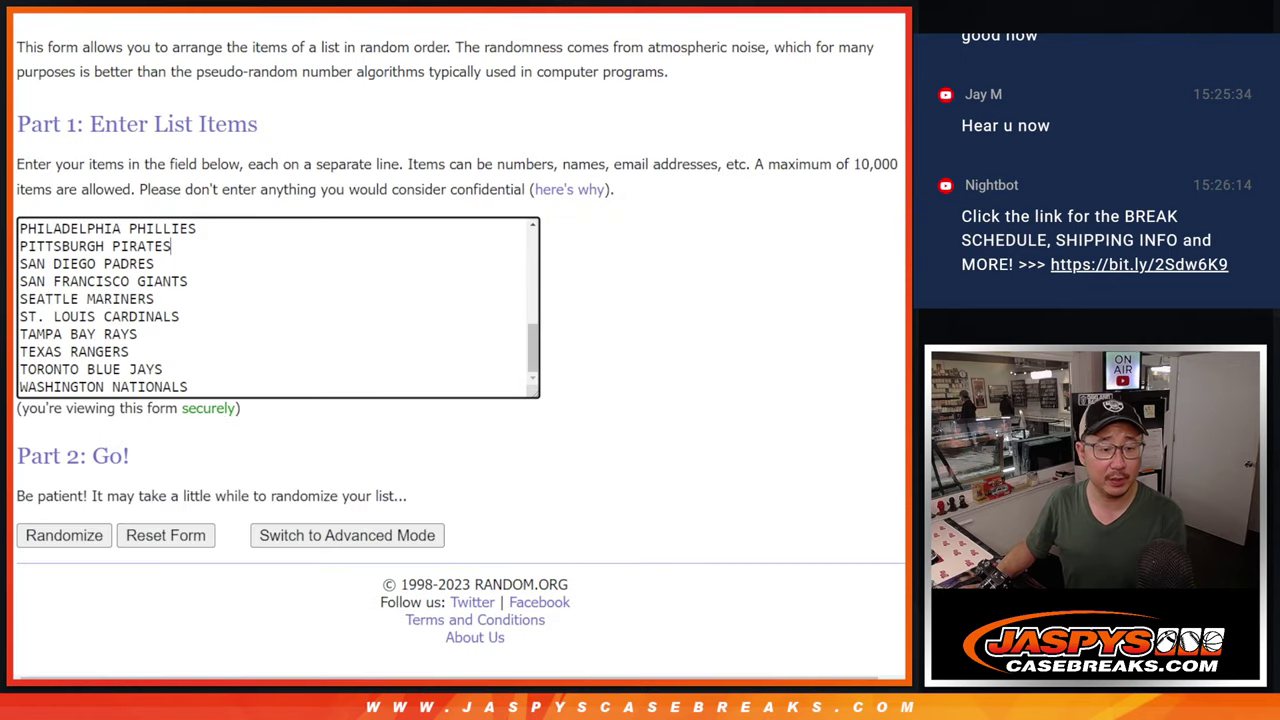
# Randomize the MLB team list three times and select all 30 shuffled teams.
pyautogui.click(63, 535)
pyautogui.scroll(-5, 27, 535)
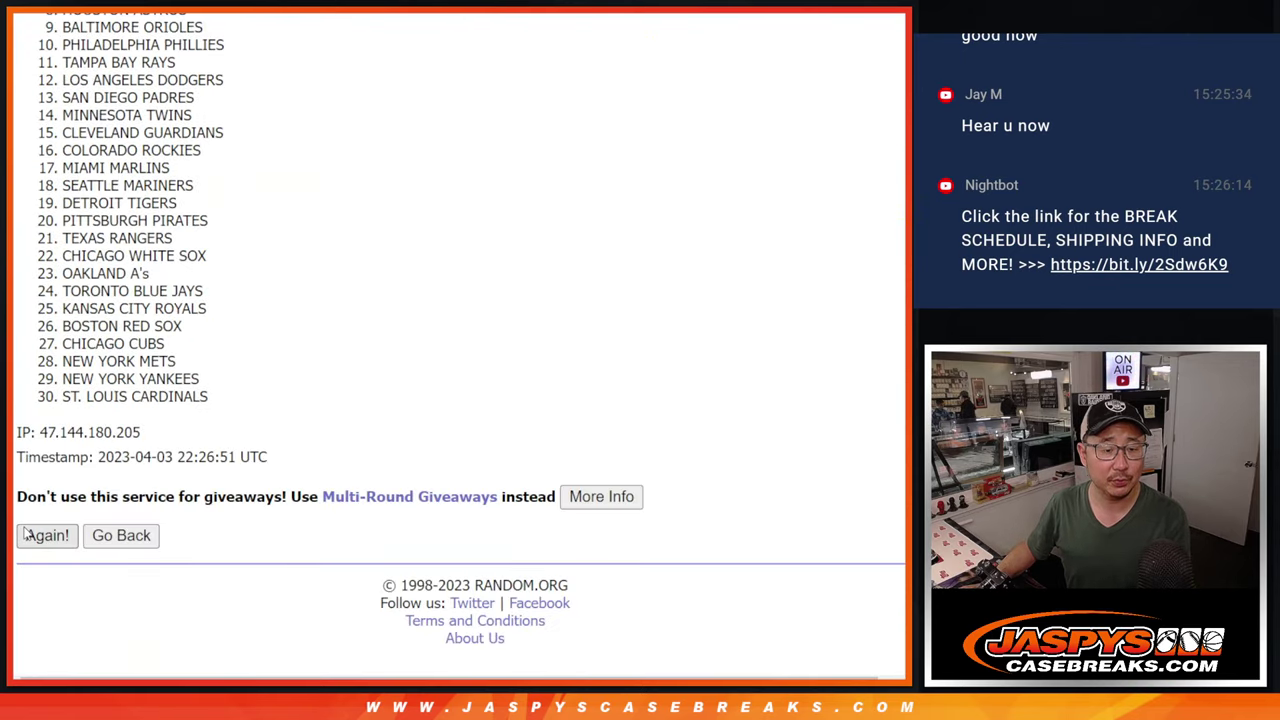
pyautogui.click(27, 535)
pyautogui.scroll(-5, 175, 288)
pyautogui.press('F5')
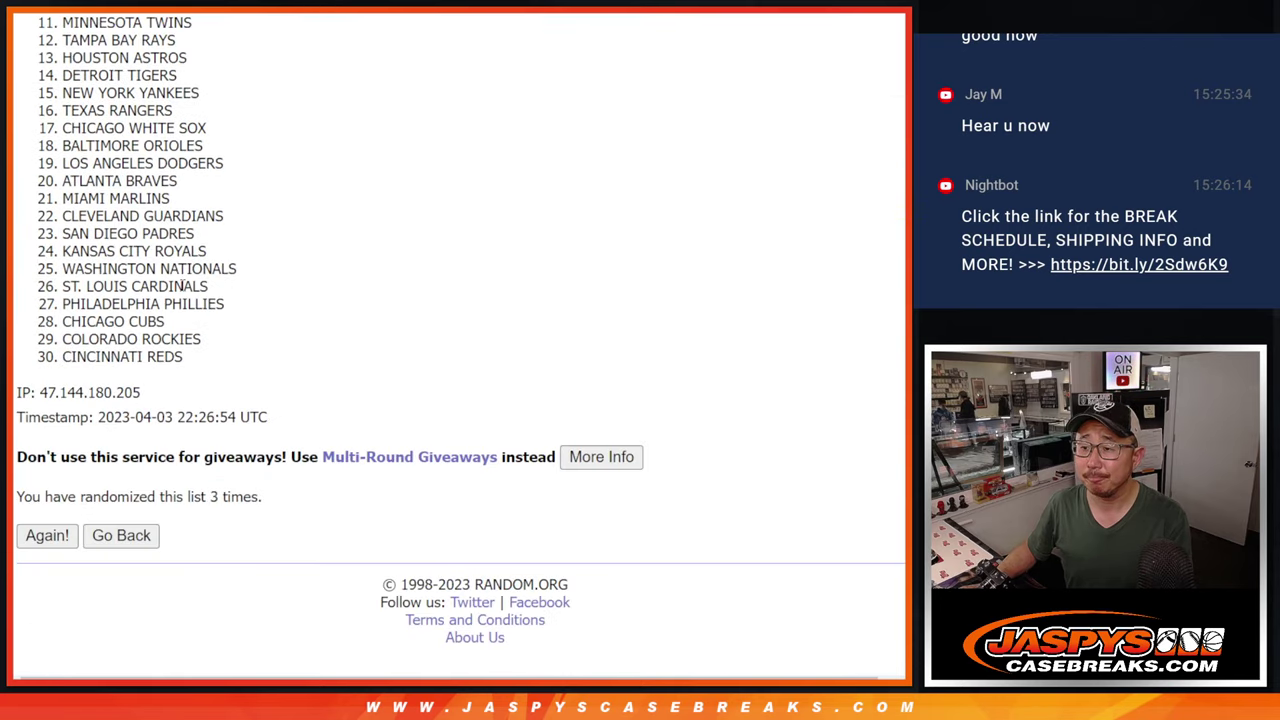
pyautogui.scroll(3, 175, 288)
pyautogui.moveTo(62, 86); pyautogui.dragTo(304, 592)
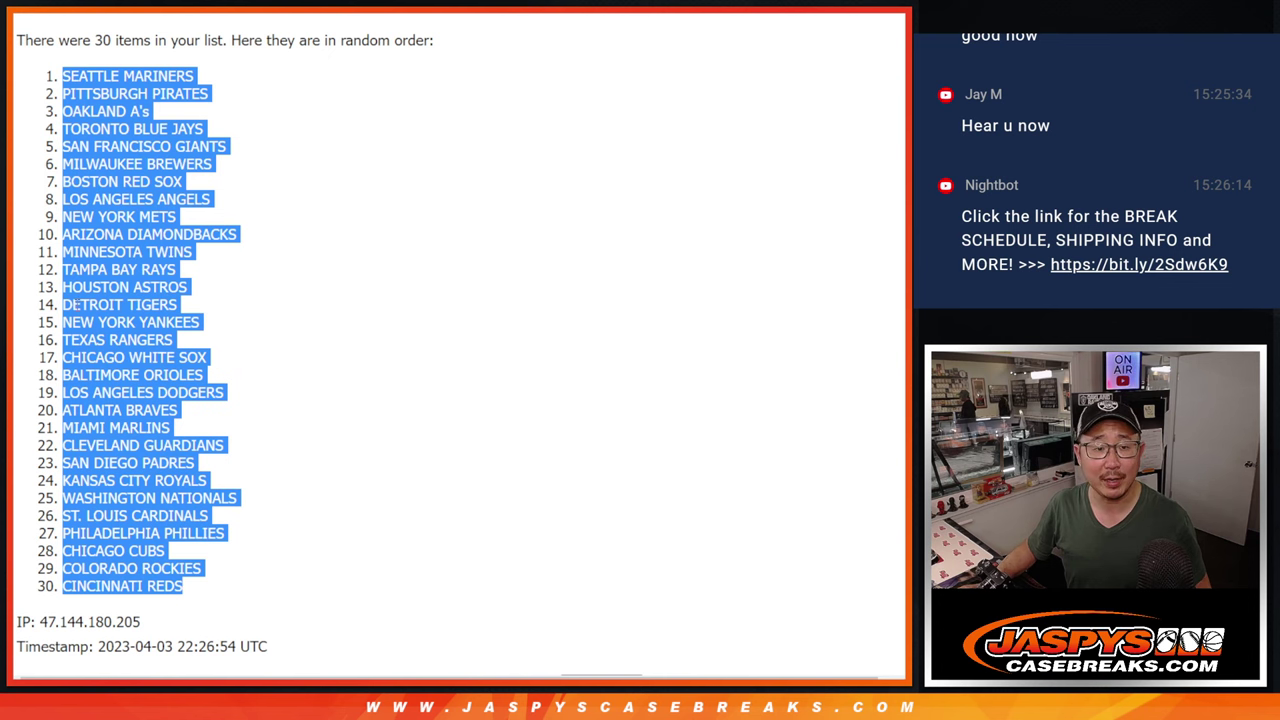
# Paste the shuffled teams into column B, starting at B1.
pyautogui.hotkey('ctrl', 'c')
pyautogui.hotkey('alt', 'Tab')
pyautogui.click(162, 147)
pyautogui.hotkey('ctrl', 'v')
# Set the whole sheet's font to Comfortaa.
pyautogui.click(28, 137)
pyautogui.click(355, 77)
pyautogui.click(370, 230)
pyautogui.click(433, 77)
# Set text size 12, zoom to 150%, and auto-fit columns A and B.
pyautogui.click(434, 255)
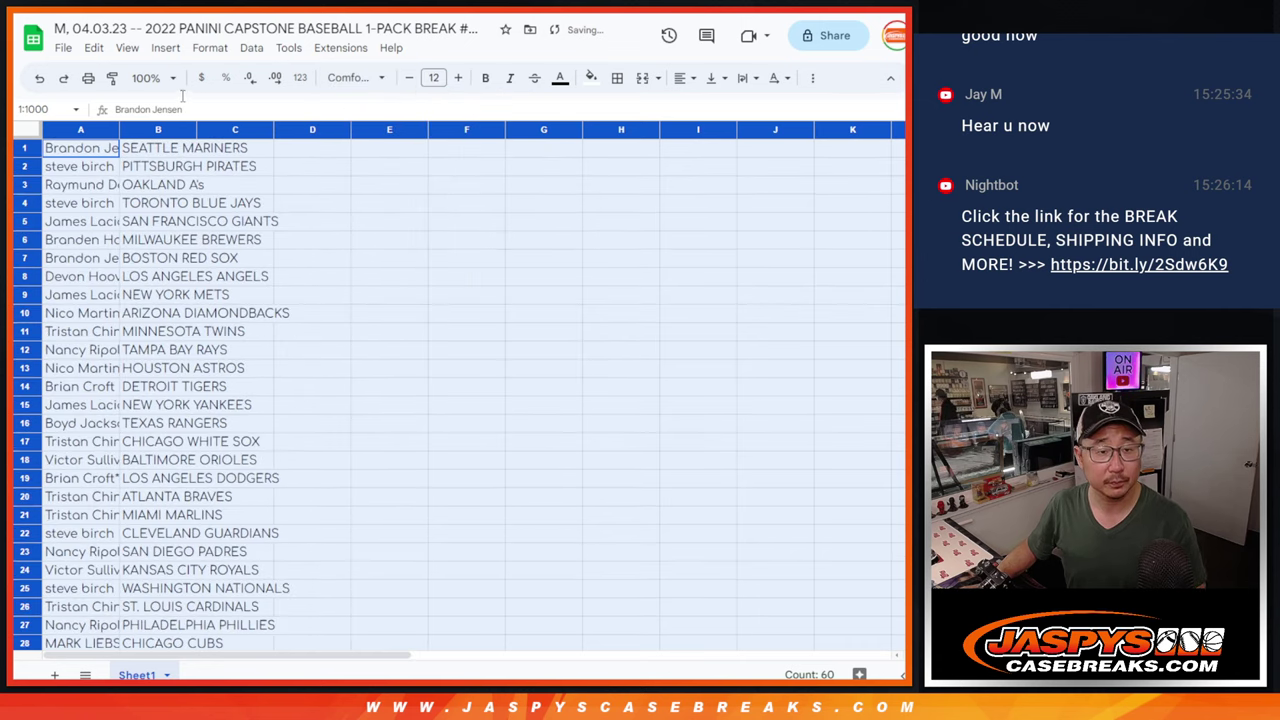
pyautogui.click(150, 77)
pyautogui.click(150, 228)
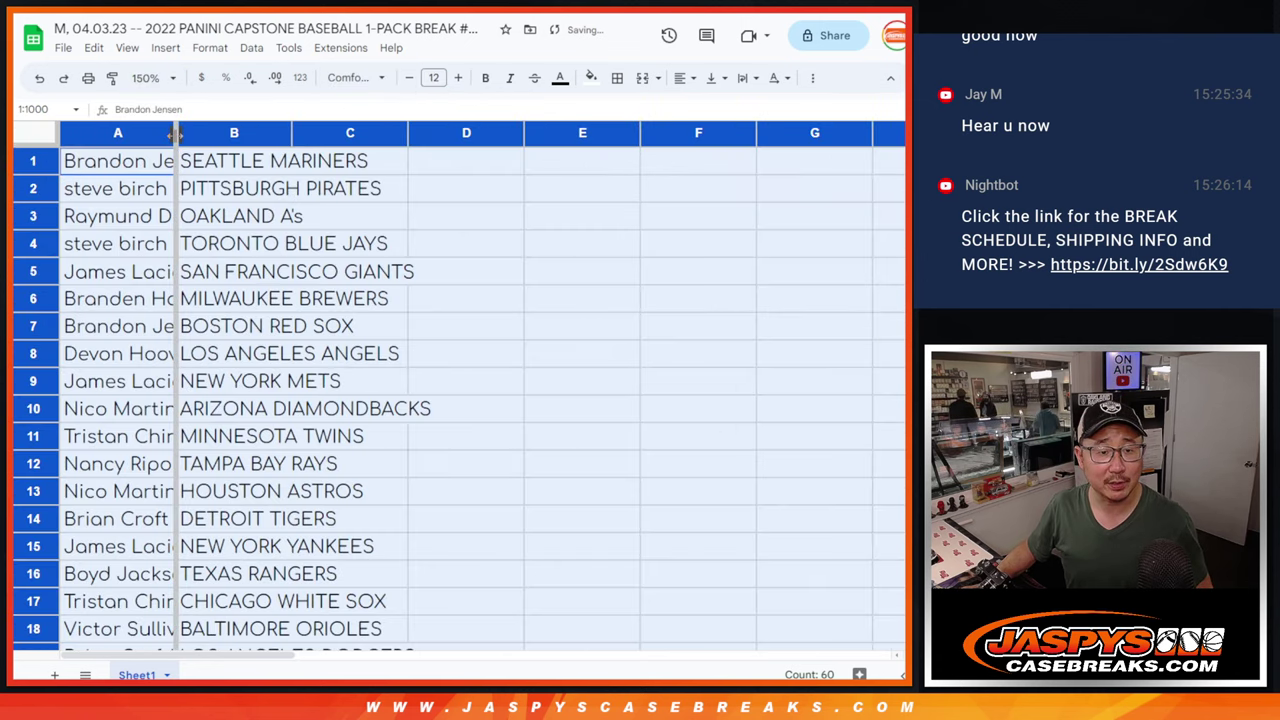
pyautogui.doubleClick(174, 145)
# Select the pairings A1:B30 and zoom the sheet back out to 90%.
pyautogui.keyDown('shift'); pyautogui.click(350, 553); pyautogui.keyUp('shift')
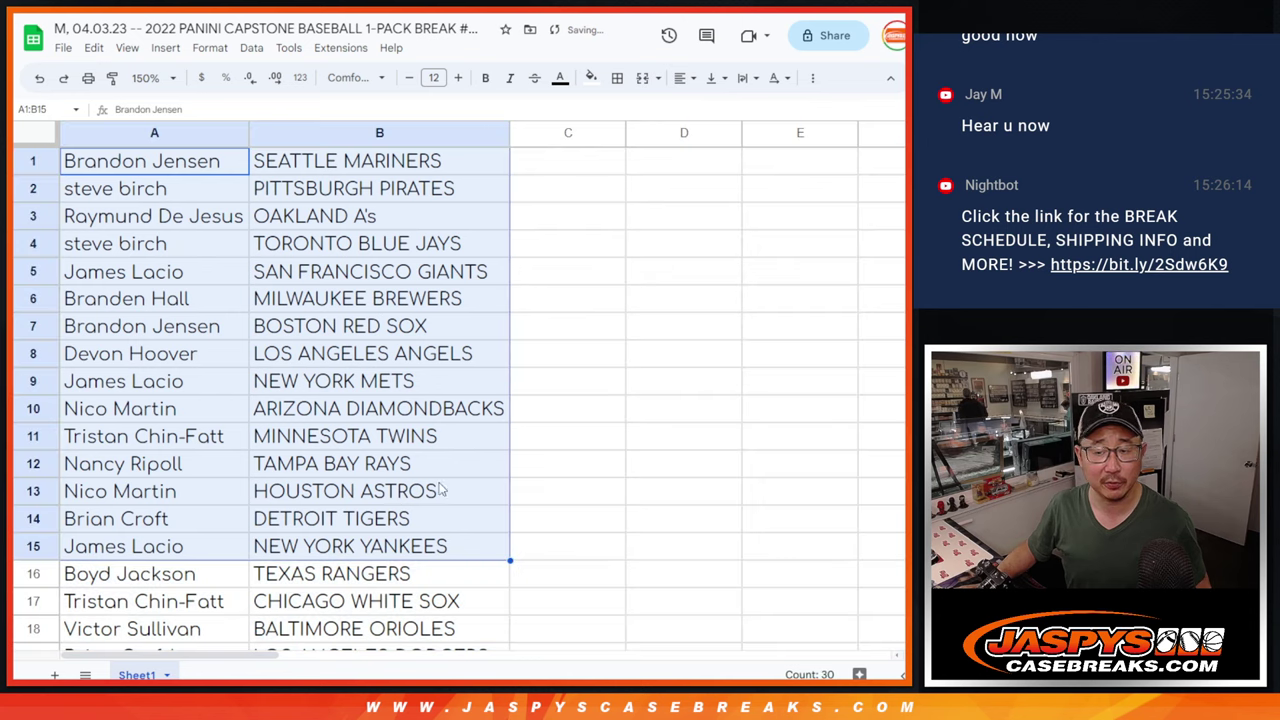
pyautogui.scroll(-5, 390, 510)
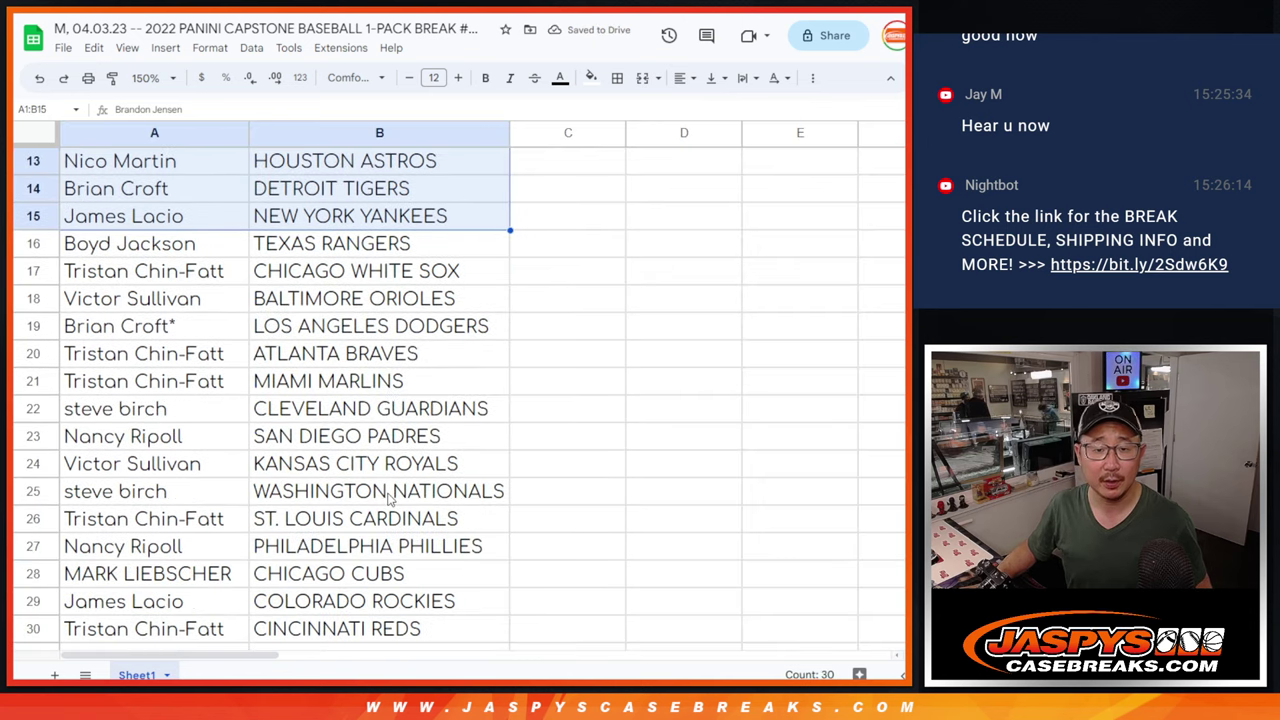
pyautogui.click(245, 200)
pyautogui.keyDown('shift'); pyautogui.click(338, 573); pyautogui.keyUp('shift')
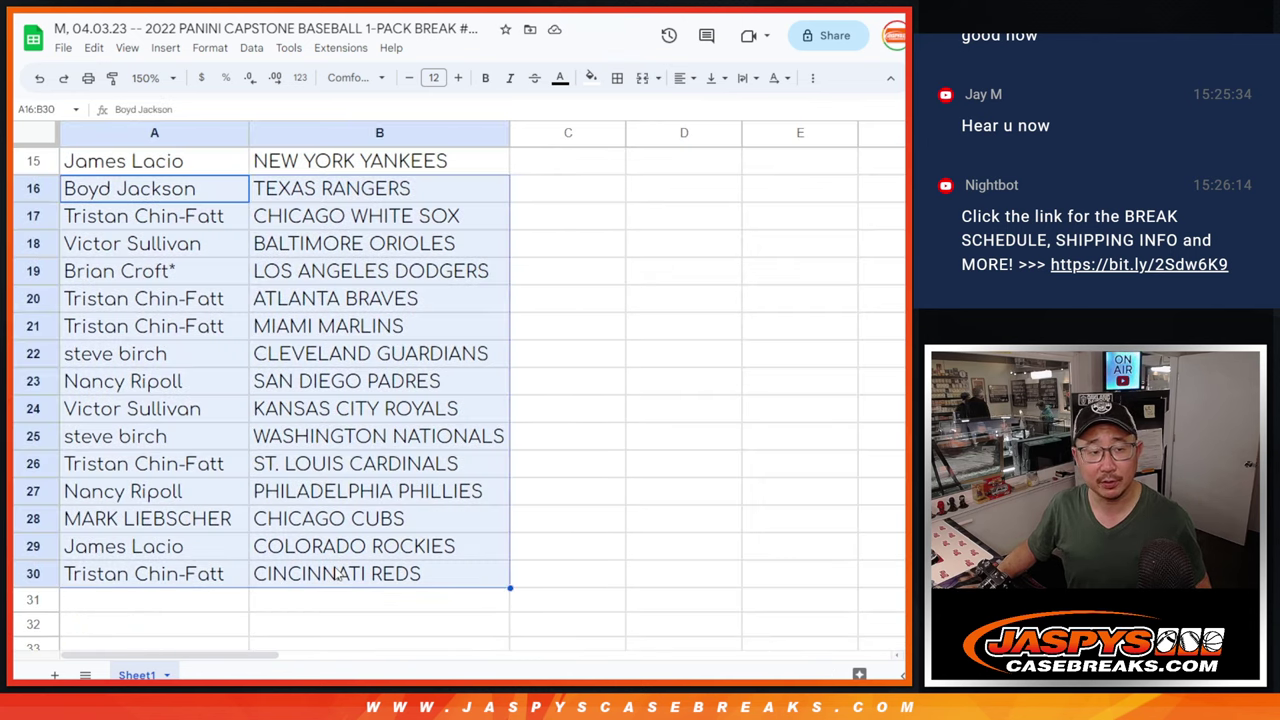
pyautogui.scroll(5, 338, 573)
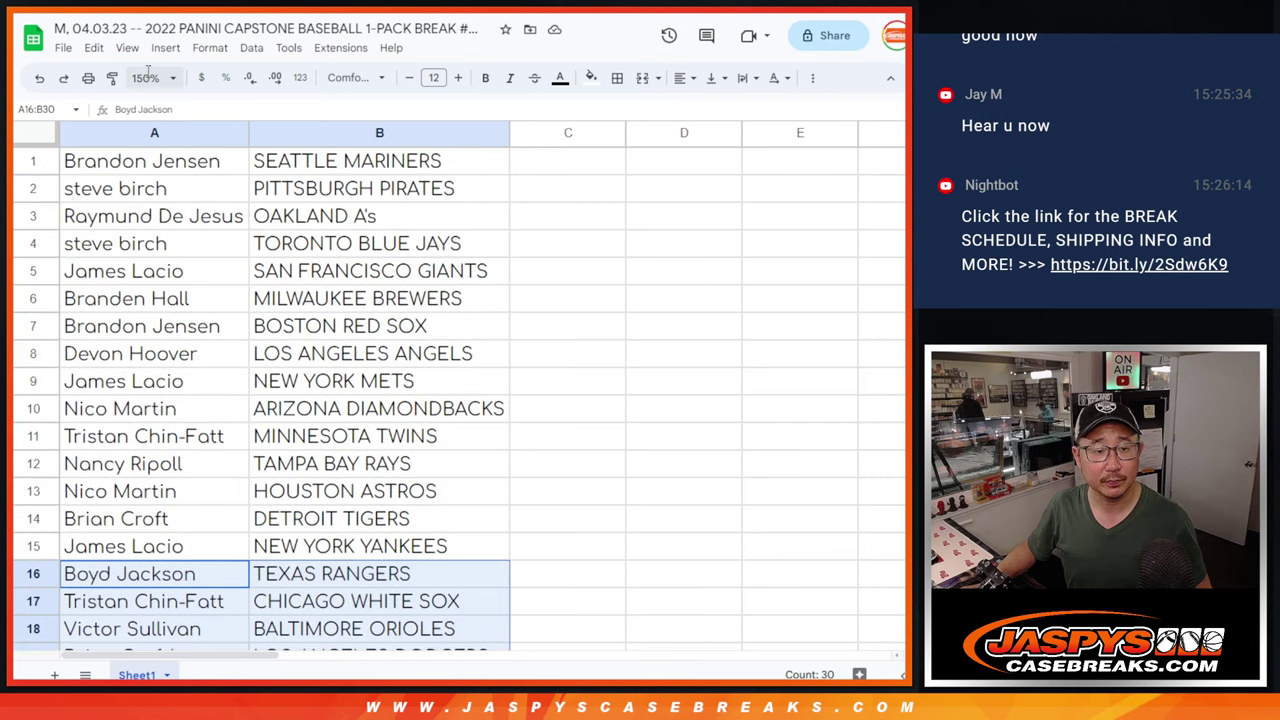
pyautogui.click(145, 78)
pyautogui.click(147, 155)
# Sort the sheet A to Z by team in column B, then select the table.
pyautogui.rightClick(205, 129)
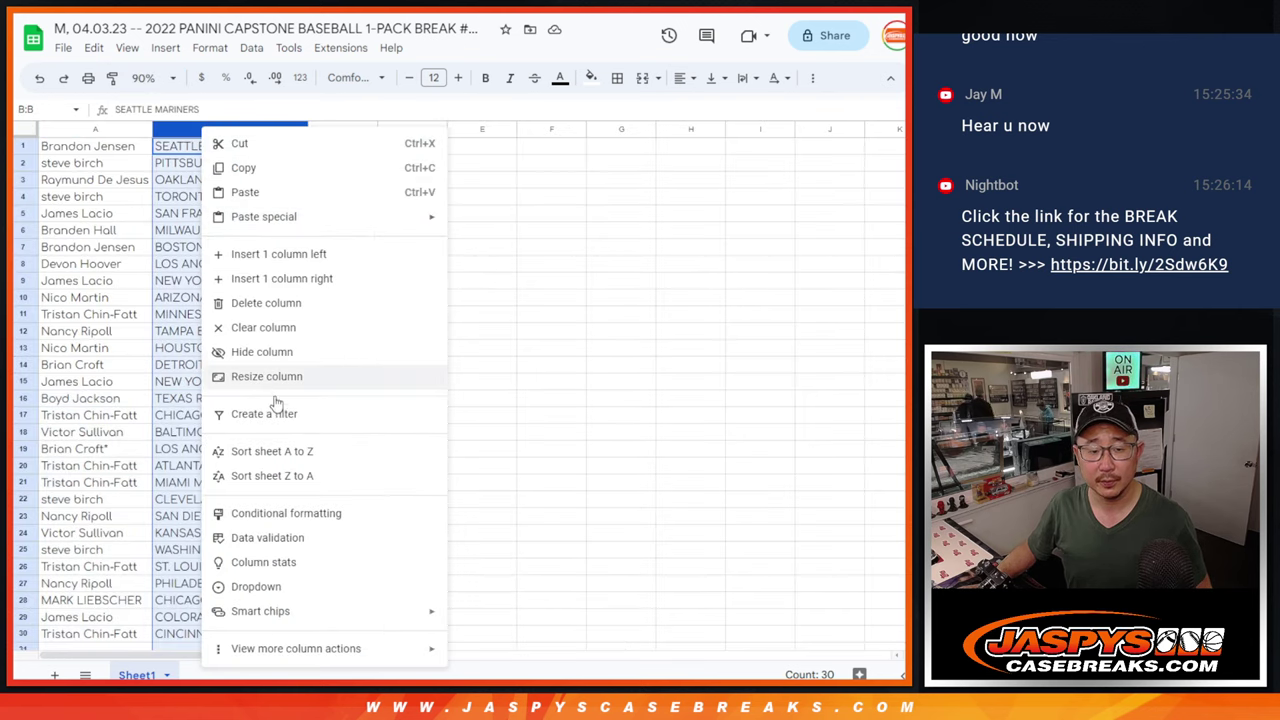
pyautogui.click(278, 455)
pyautogui.click(123, 229)
pyautogui.hotkey('ctrl', 'a')
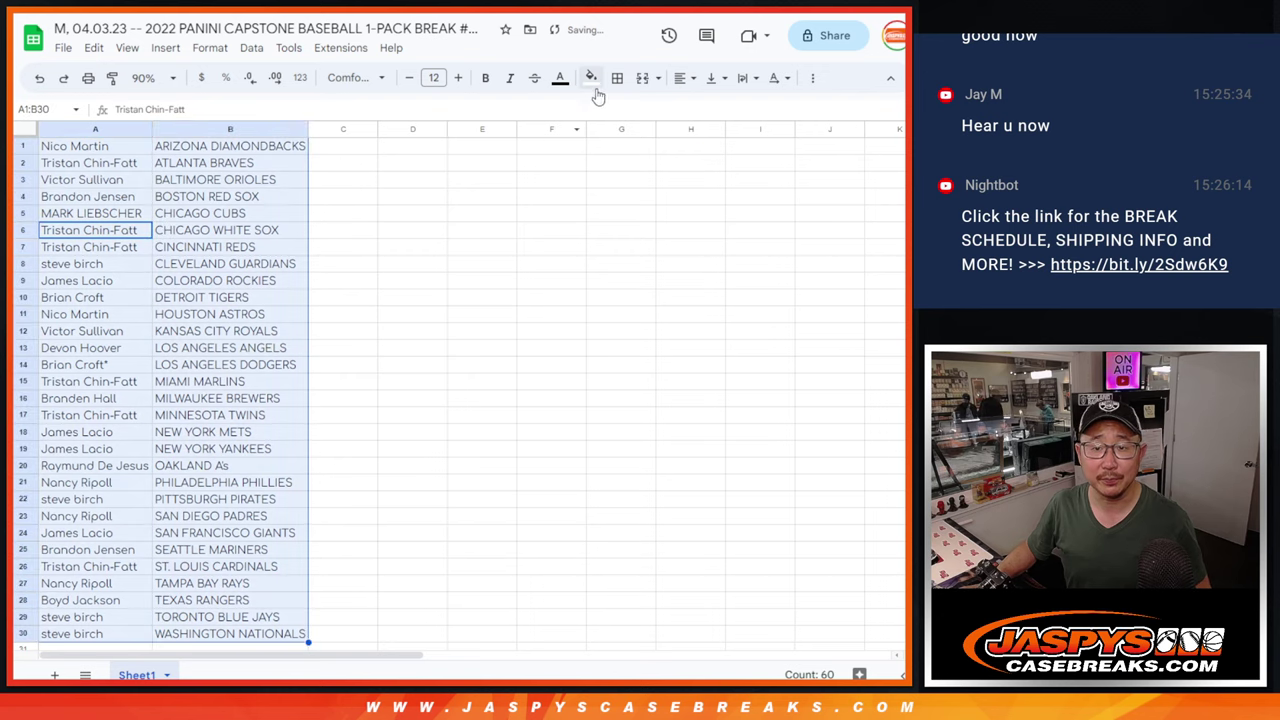
# Add all borders to A1:B30 and print it in portrait with the workbook title header.
pyautogui.click(617, 78)
pyautogui.click(626, 116)
pyautogui.click(88, 78)
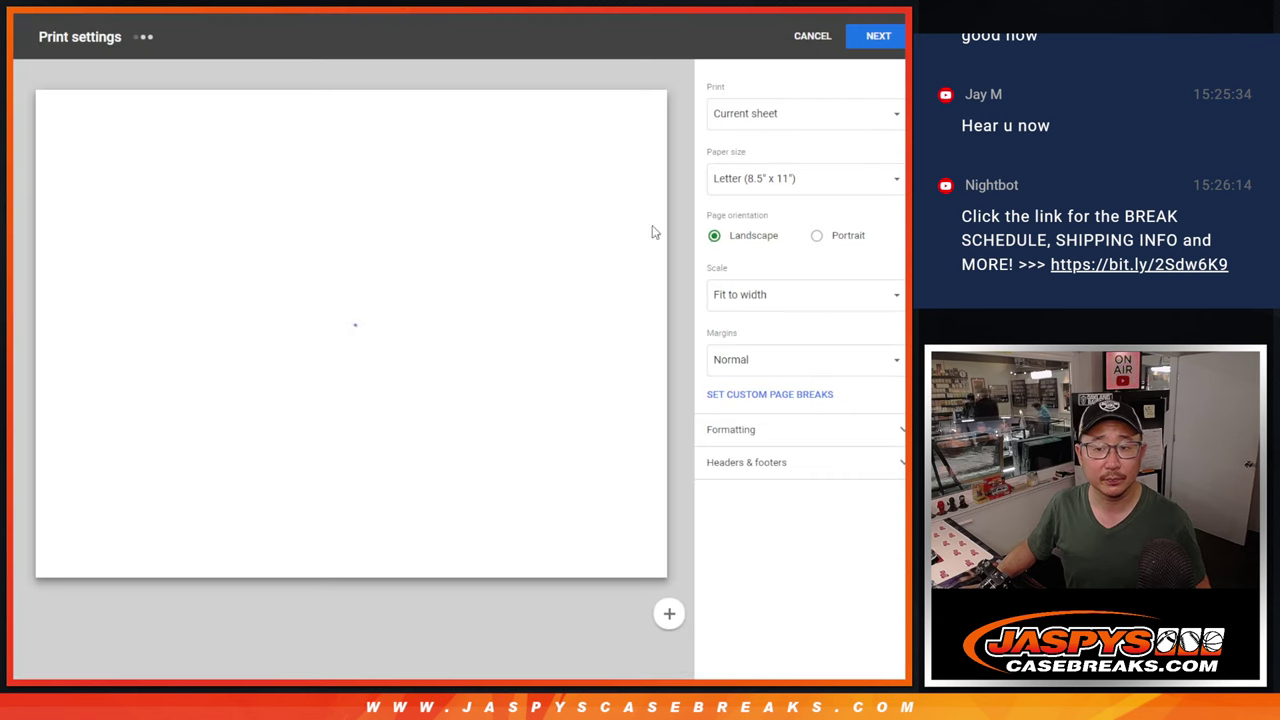
pyautogui.click(818, 237)
pyautogui.click(760, 464)
pyautogui.click(716, 521)
pyautogui.click(877, 36)
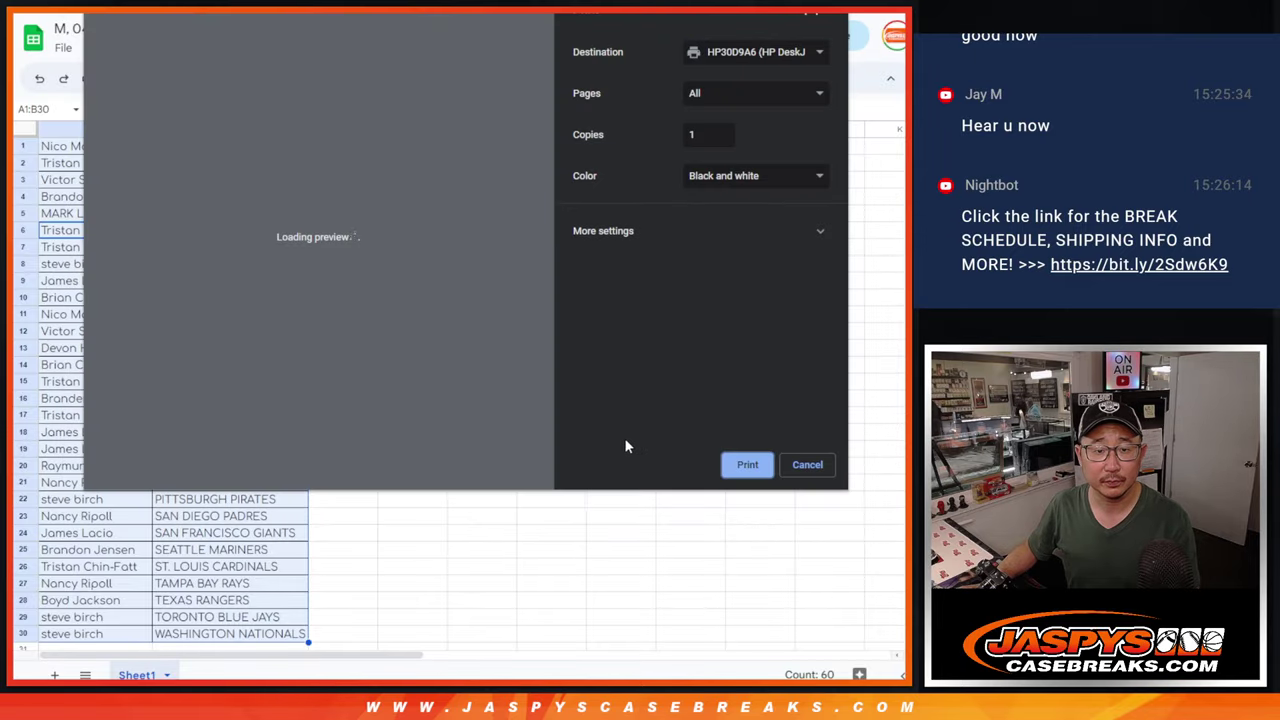
pyautogui.press('Return')
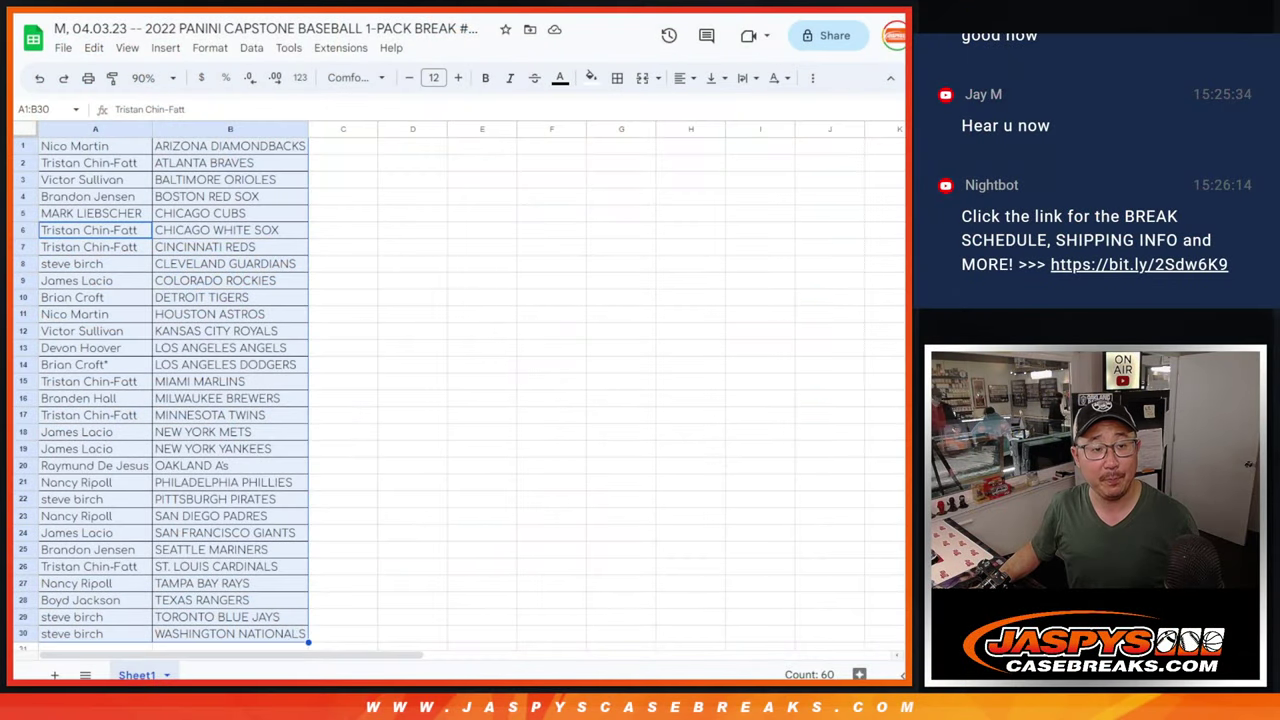
# Copy names A1:A30 and paste them into the List Randomizer entry box.
pyautogui.click(127, 148)
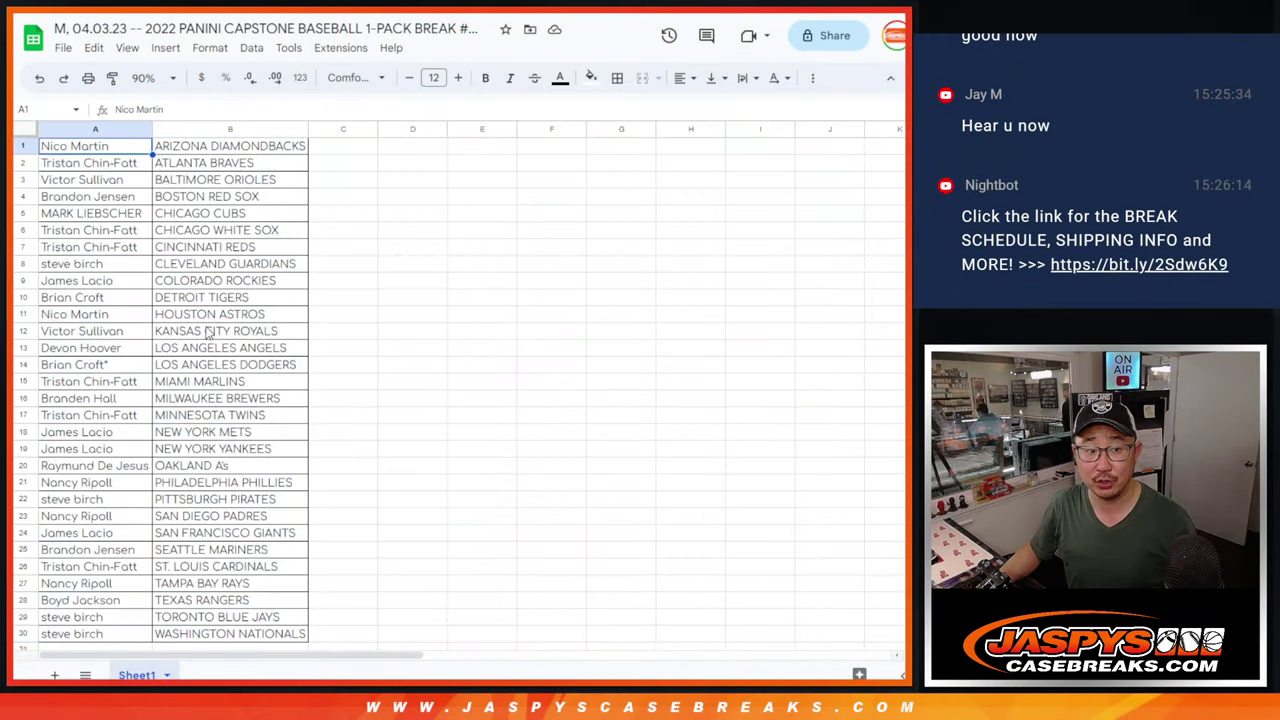
pyautogui.scroll(-3, 212, 340)
pyautogui.keyDown('shift'); pyautogui.click(118, 468); pyautogui.keyUp('shift')
pyautogui.hotkey('ctrl', 'c')
pyautogui.scroll(3, 263, 420)
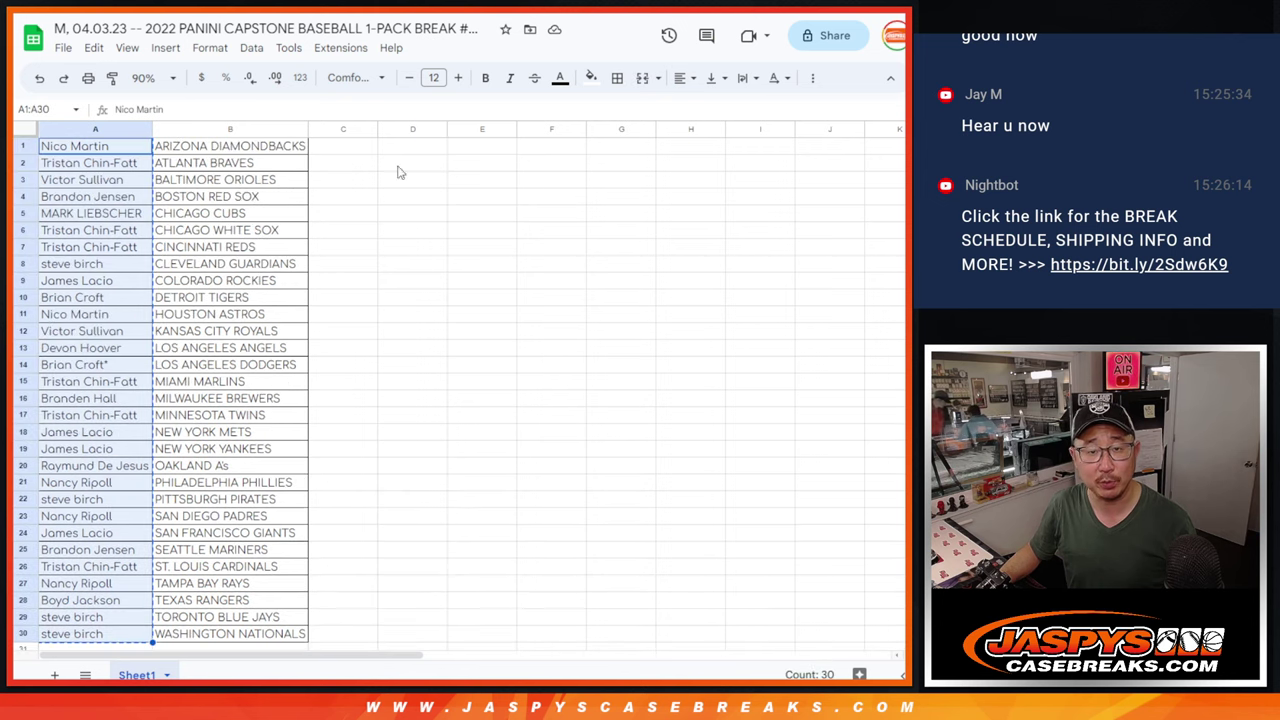
pyautogui.hotkey('ctrl', 'Tab')
pyautogui.click(414, 524)
pyautogui.hotkey('ctrl', 'v')
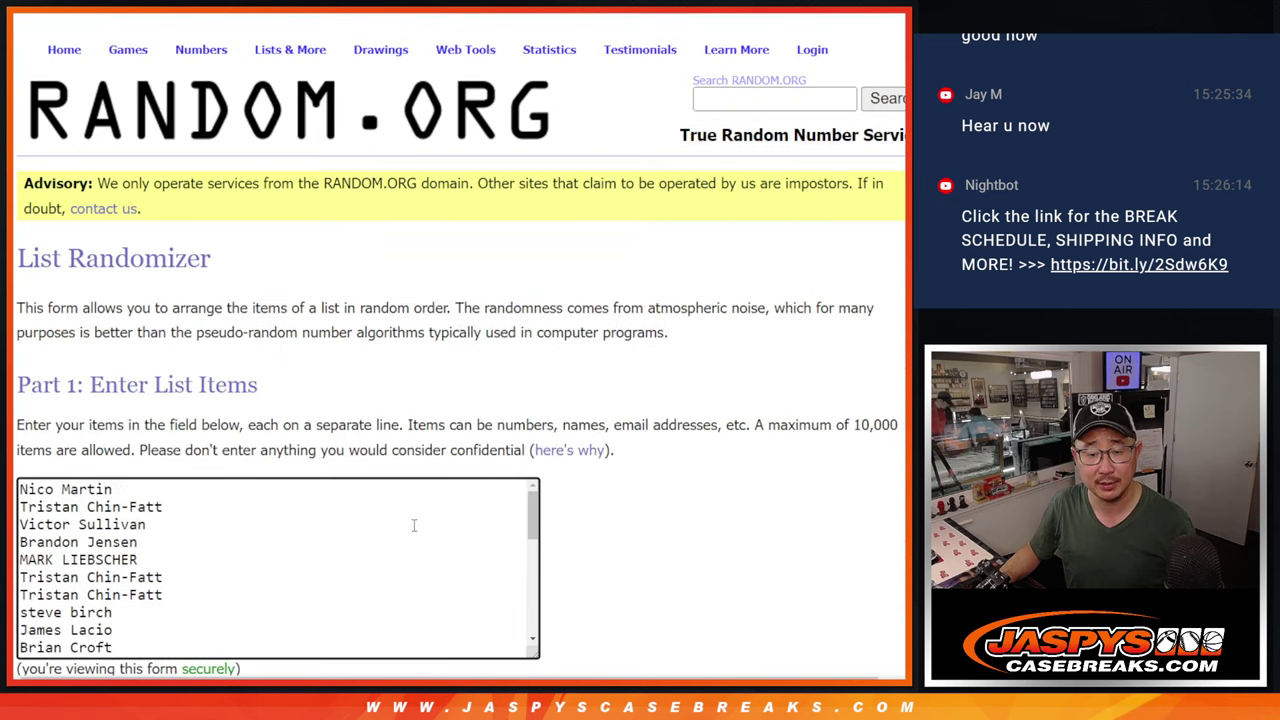
# Roll two dice on the Dice Roller, getting a 6 and a 1.
pyautogui.hotkey('ctrl', 'Tab')
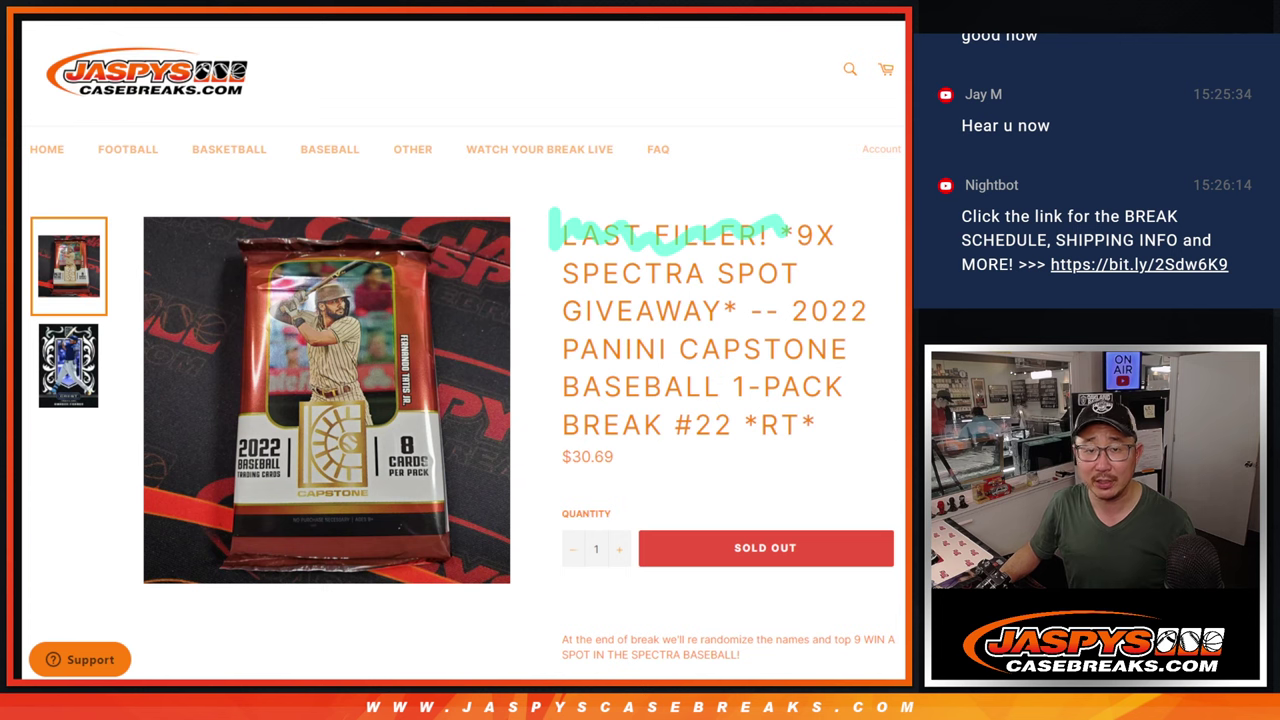
pyautogui.hotkey('ctrl', 'Tab')
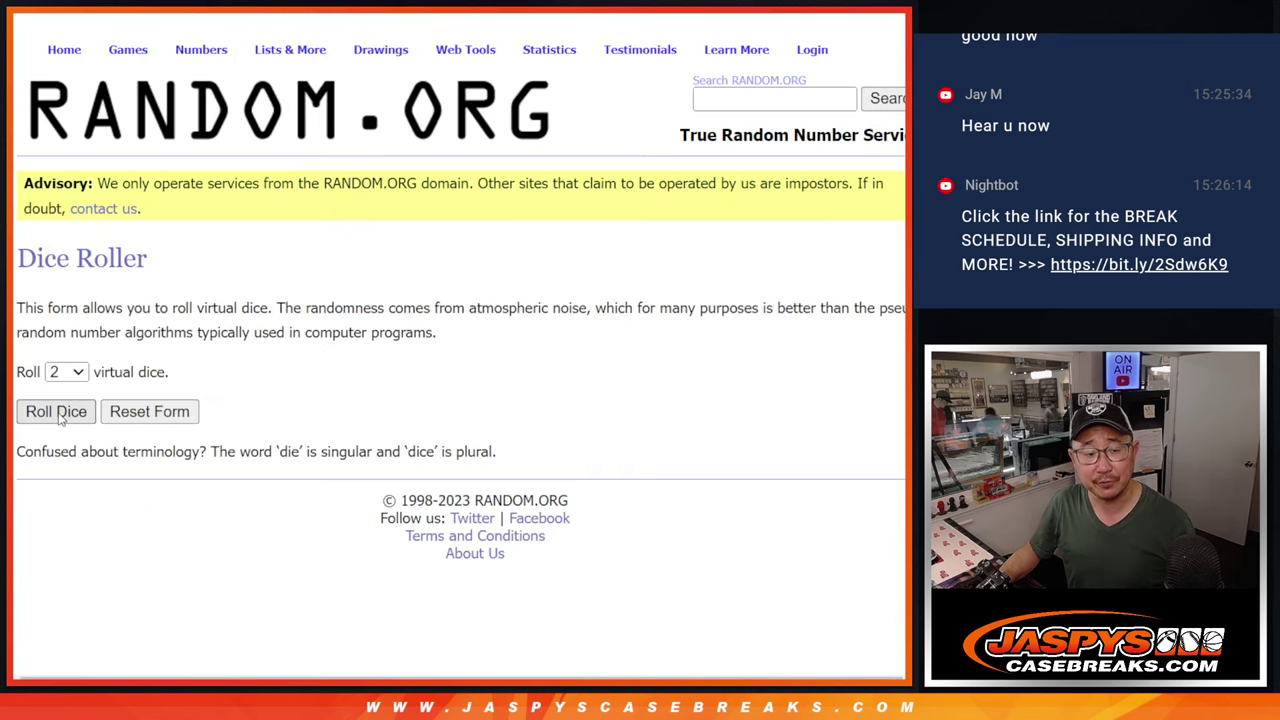
pyautogui.click(58, 413)
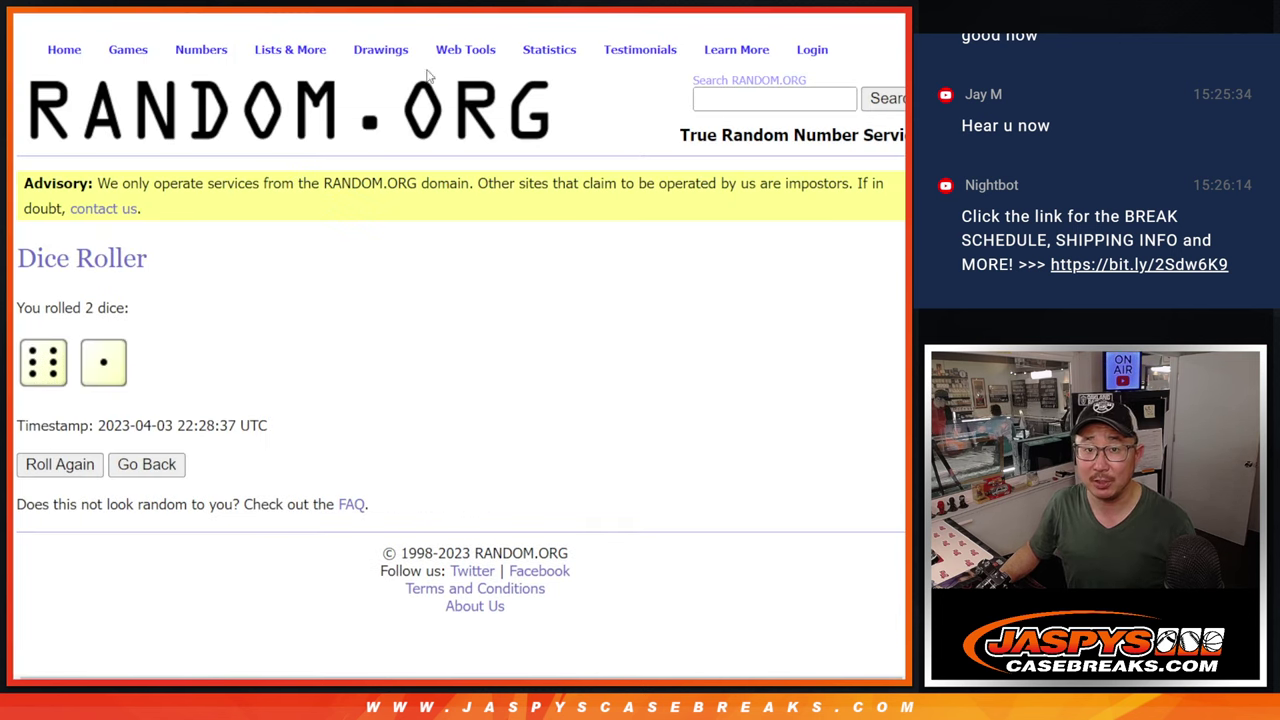
# Randomize the 30 break names seven times to match the dice total of 7.
pyautogui.hotkey('ctrl', 'Tab')
pyautogui.scroll(-3, 551, 514)
pyautogui.click(33, 536)
pyautogui.scroll(-5, 33, 538)
pyautogui.click(33, 536)
pyautogui.scroll(-5, 33, 538)
pyautogui.click(33, 536)
pyautogui.scroll(-5, 33, 538)
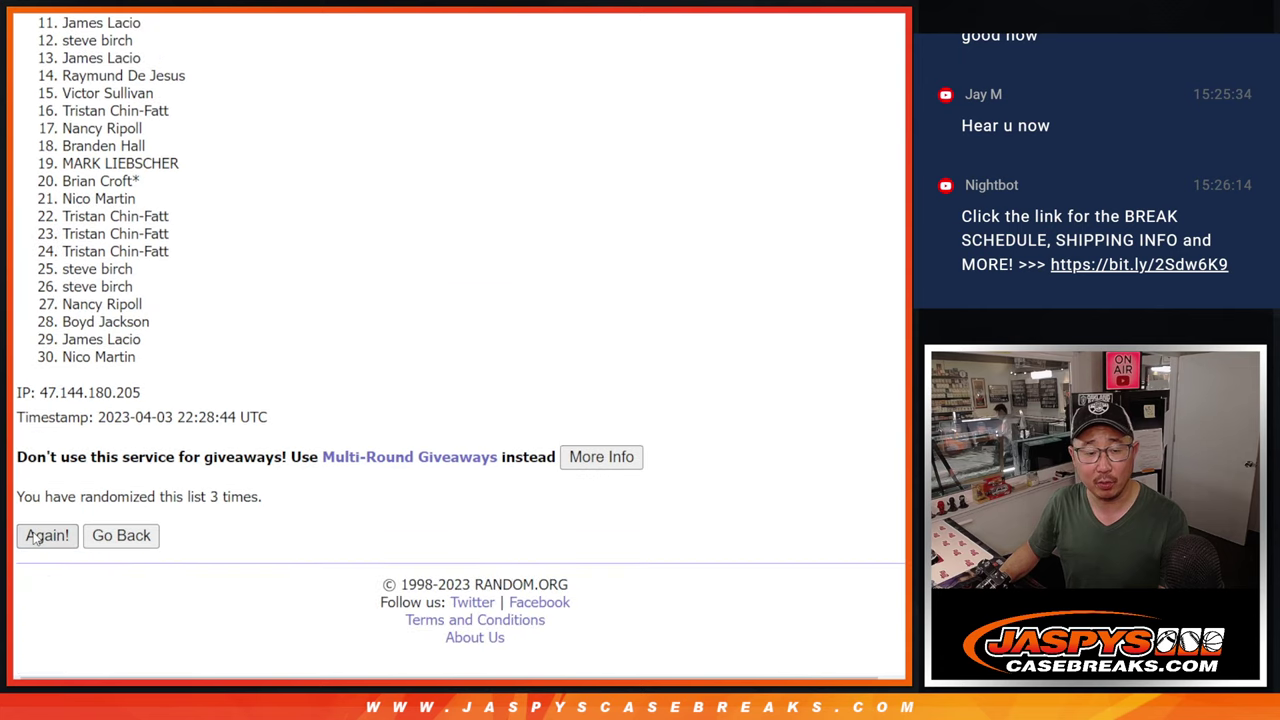
pyautogui.click(33, 536)
pyautogui.scroll(-5, 33, 538)
pyautogui.click(33, 536)
pyautogui.scroll(-5, 33, 538)
pyautogui.click(34, 536)
pyautogui.scroll(-5, 33, 538)
pyautogui.click(34, 536)
pyautogui.scroll(-5, 617, 388)
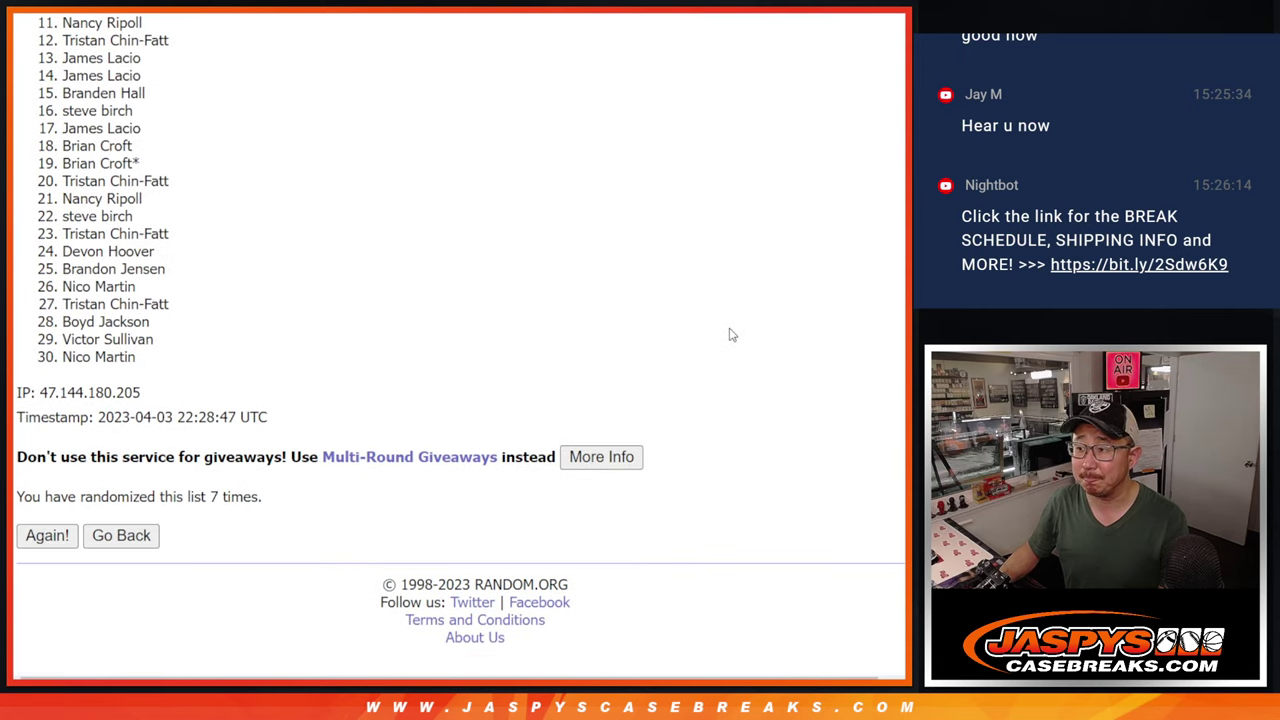
# Highlight the top nine names in the results as the giveaway winners.
pyautogui.scroll(1, 460, 350)
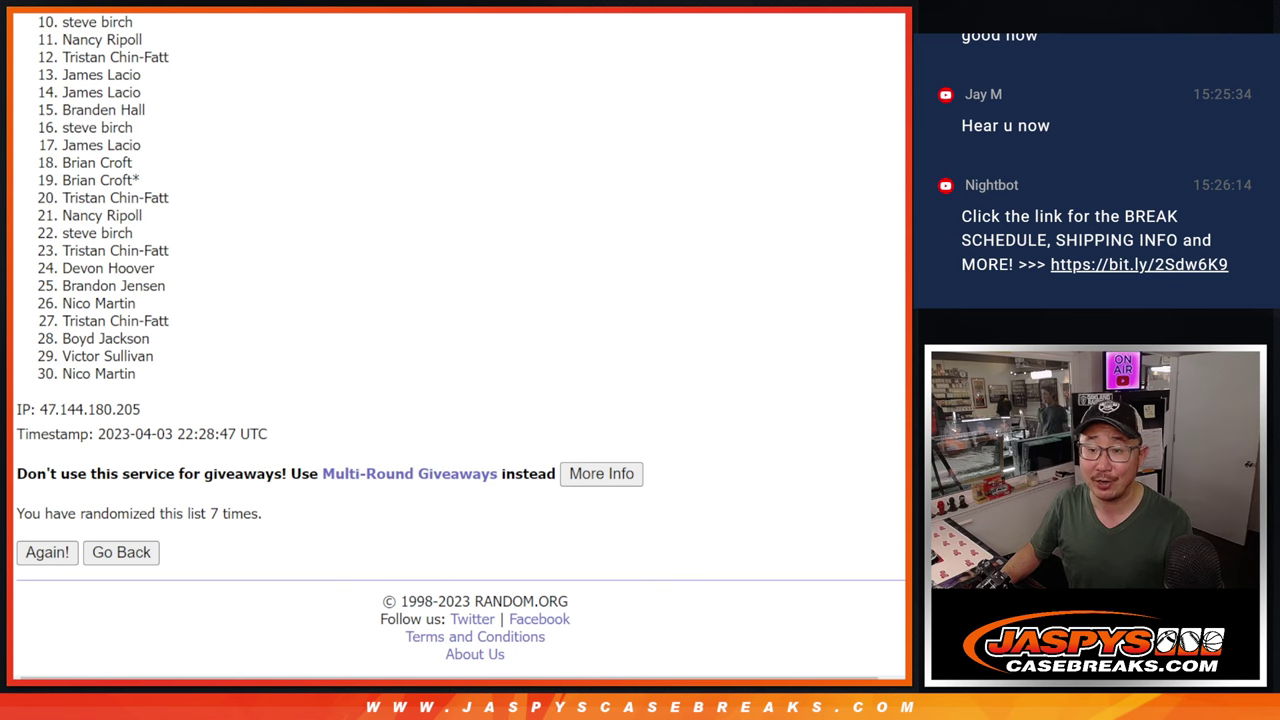
pyautogui.scroll(1, 460, 345)
pyautogui.scroll(3, 460, 345)
pyautogui.scroll(4, 460, 345)
pyautogui.scroll(3, 902, 229)
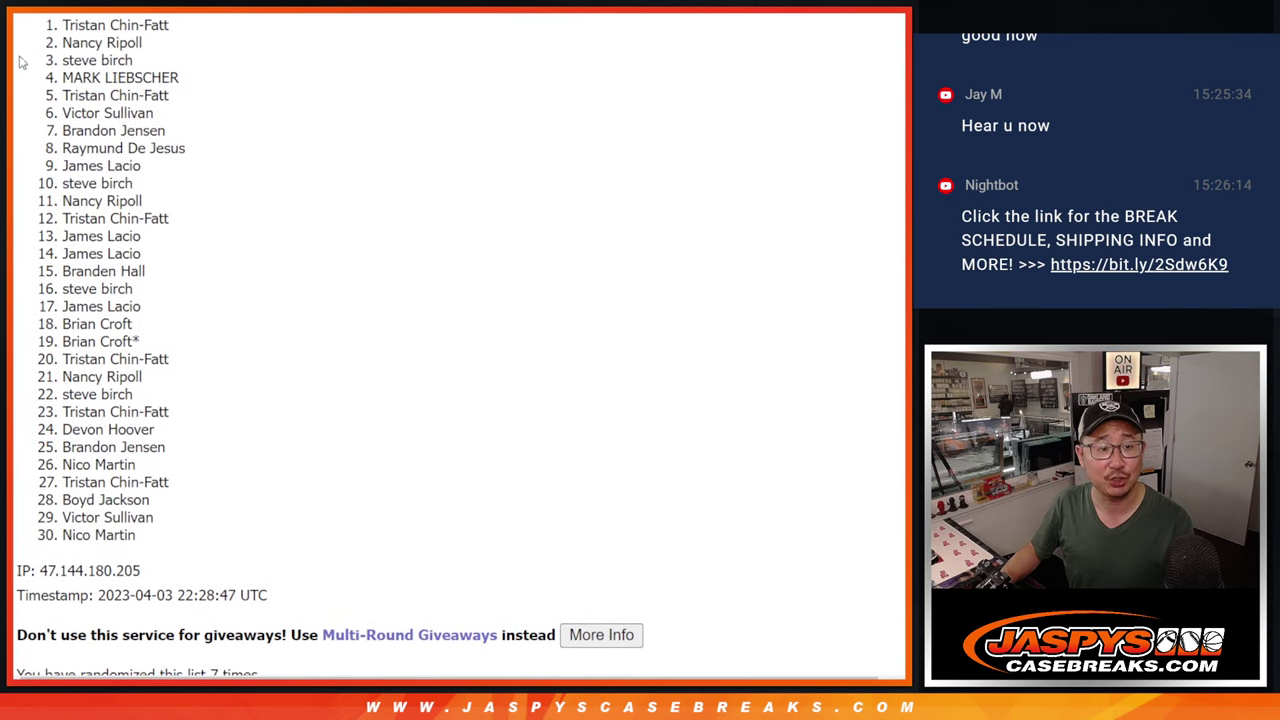
pyautogui.moveTo(64, 25); pyautogui.dragTo(183, 171)
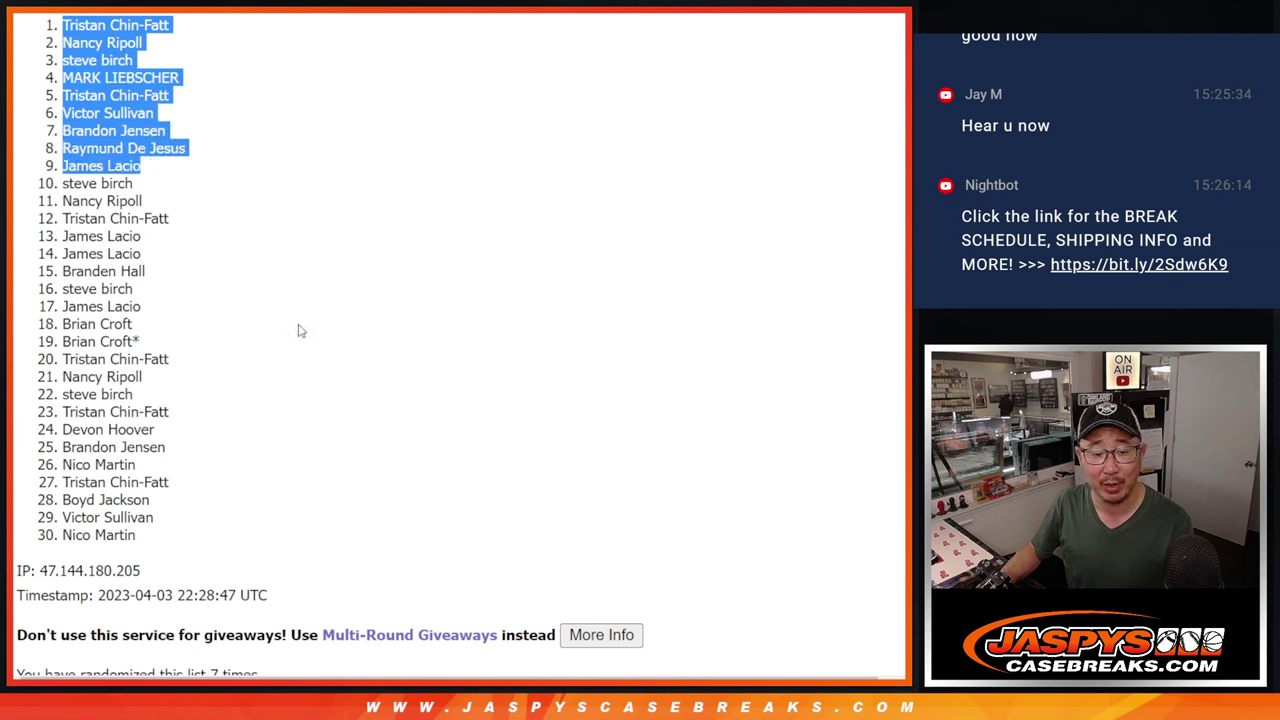
pyautogui.scroll(-3, 297, 331)
pyautogui.scroll(3, 297, 331)
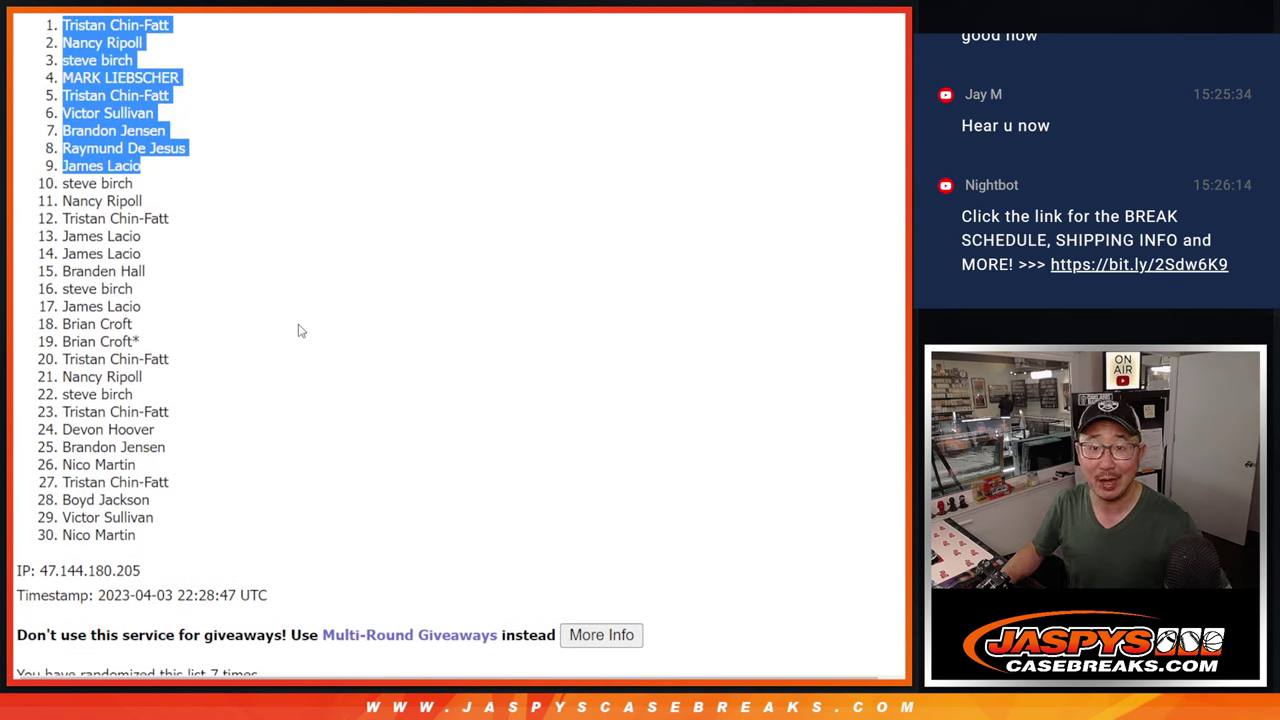